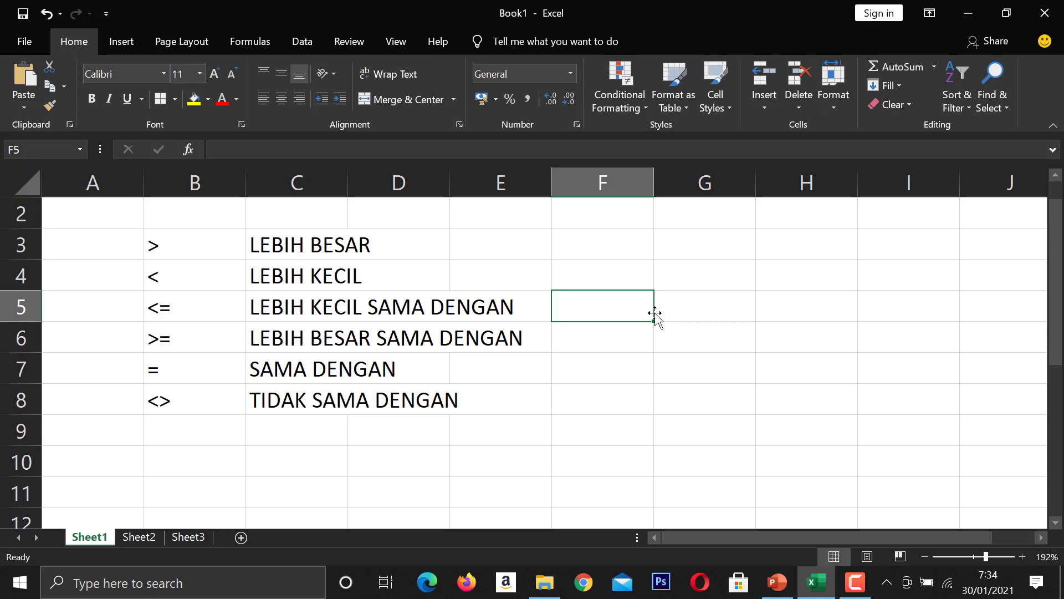
Step: Enter the comparison formula =4>2 in cell F3, beside the LEBIH BESAR row
left_click(587, 241)
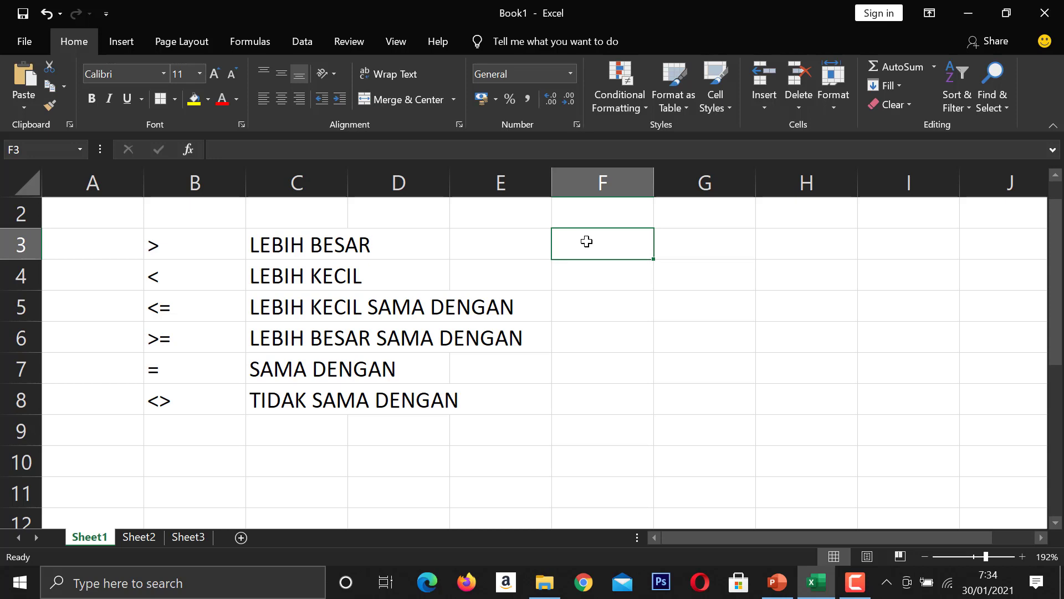
type("=")
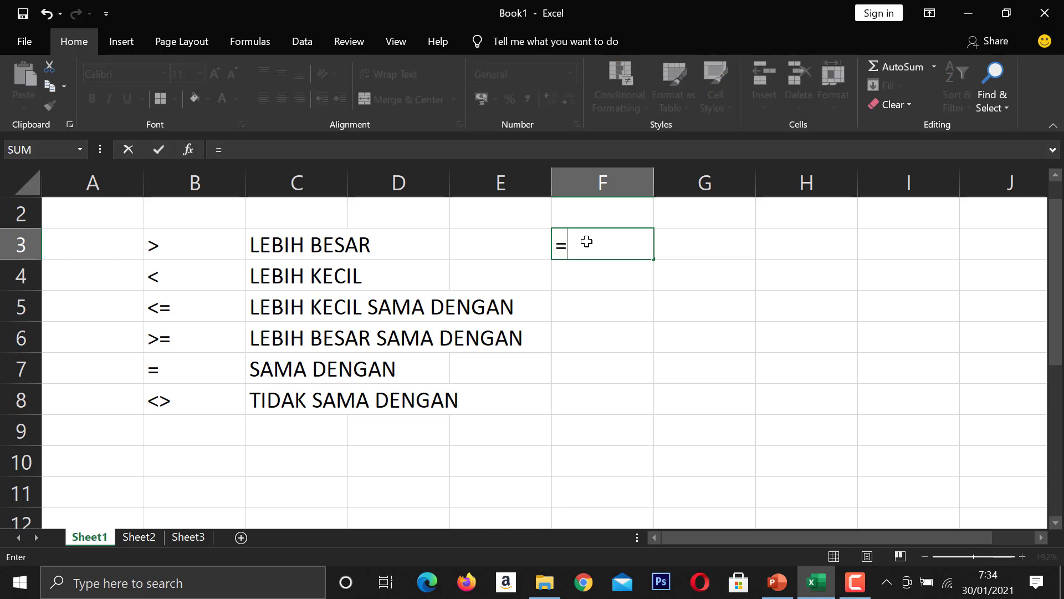
type("4>2")
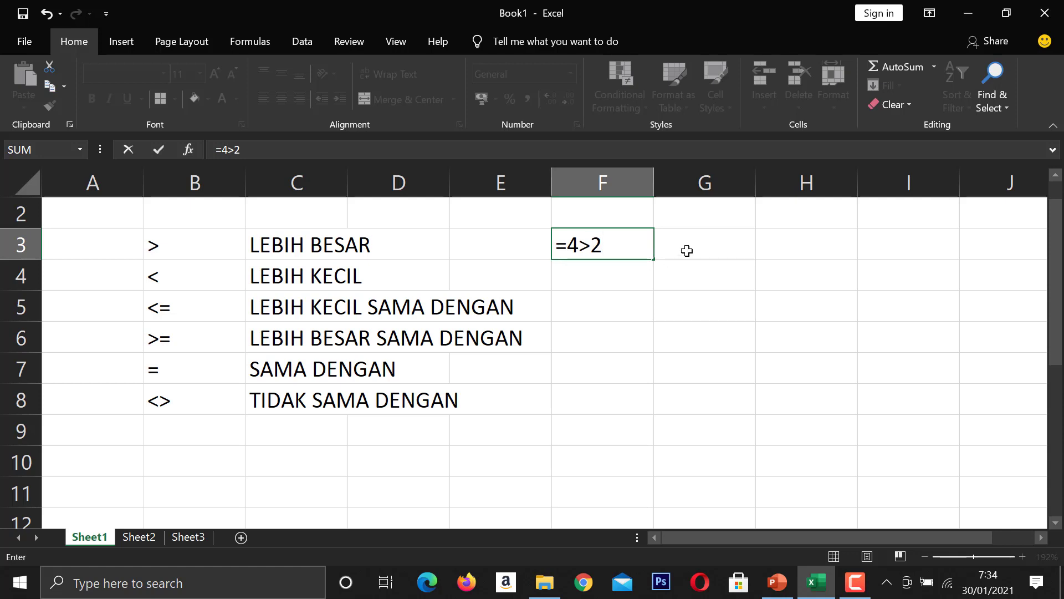
key("Return")
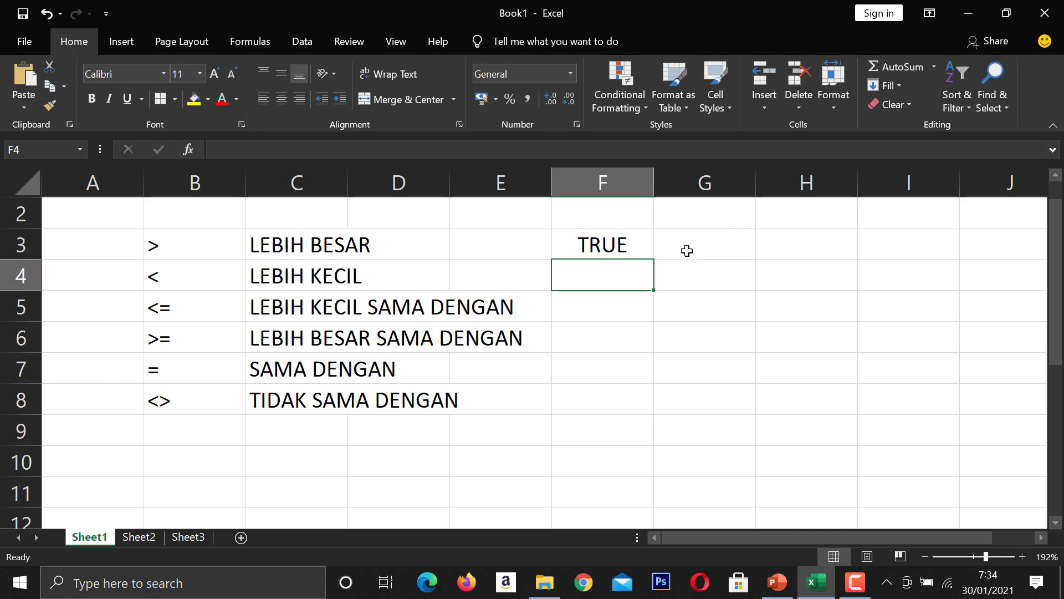
Step: Change the comparison in F3 to =4>8, and clear the cell after evaluating it
left_click(641, 247)
double_click(639, 246)
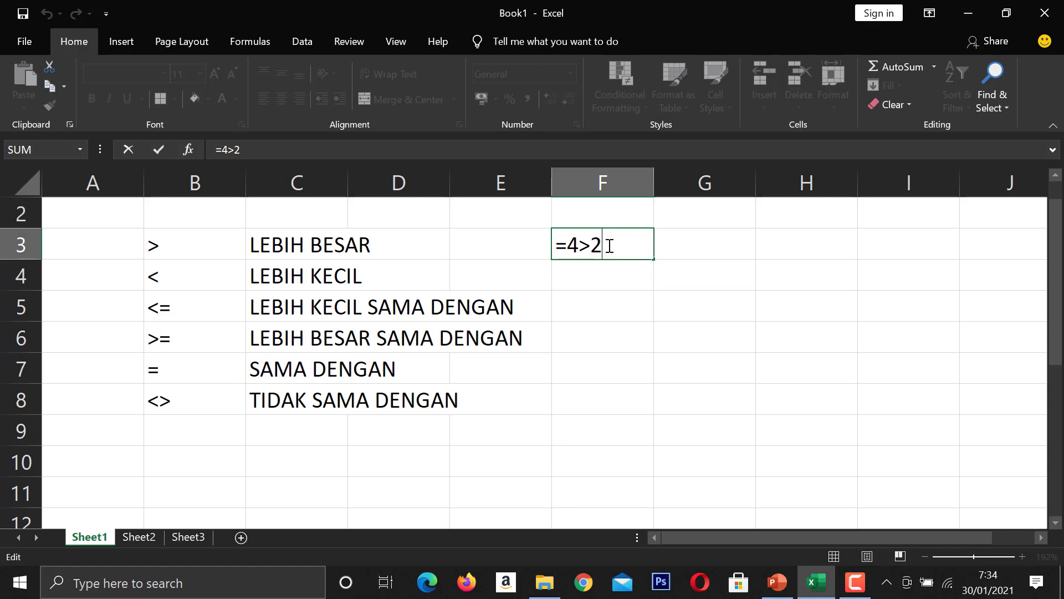
key("BackSpace")
type("8")
key("Return")
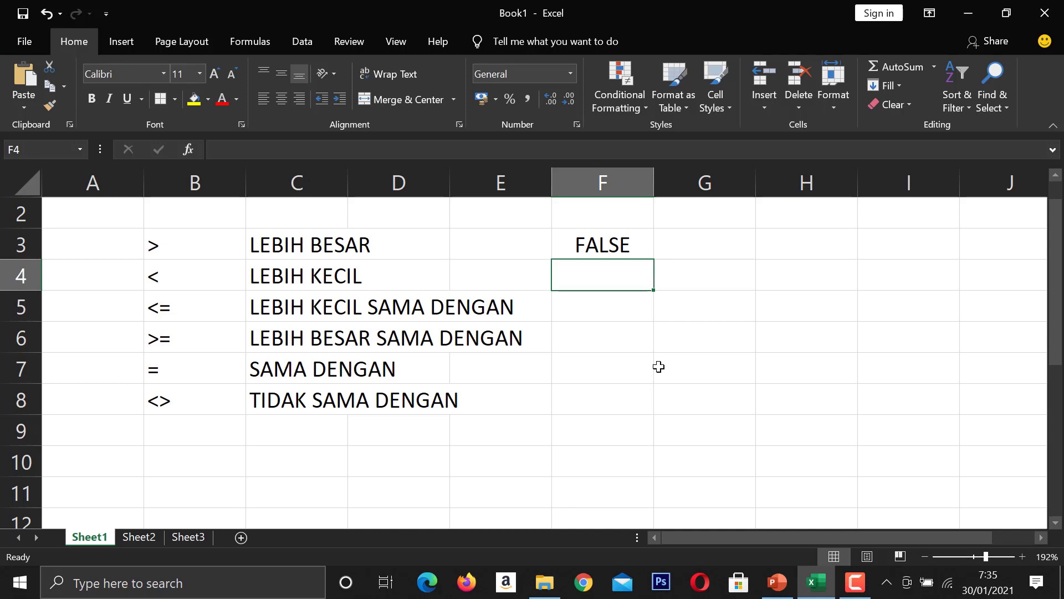
left_click(622, 245)
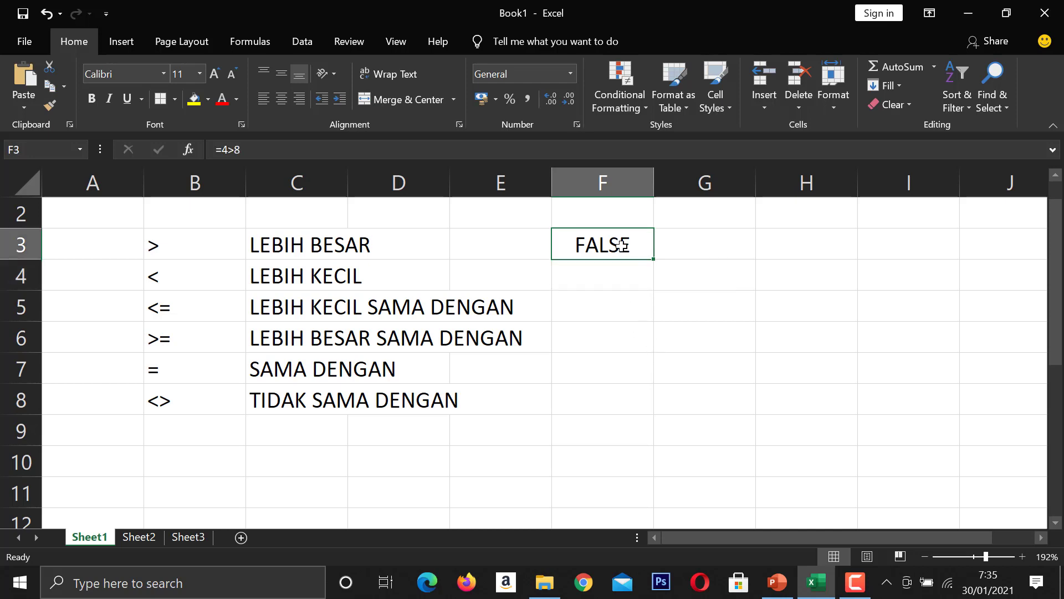
key("Delete")
Step: Enter the equality formula =2=2 in cell F7, beside the SAMA DENGAN row
left_click(590, 368)
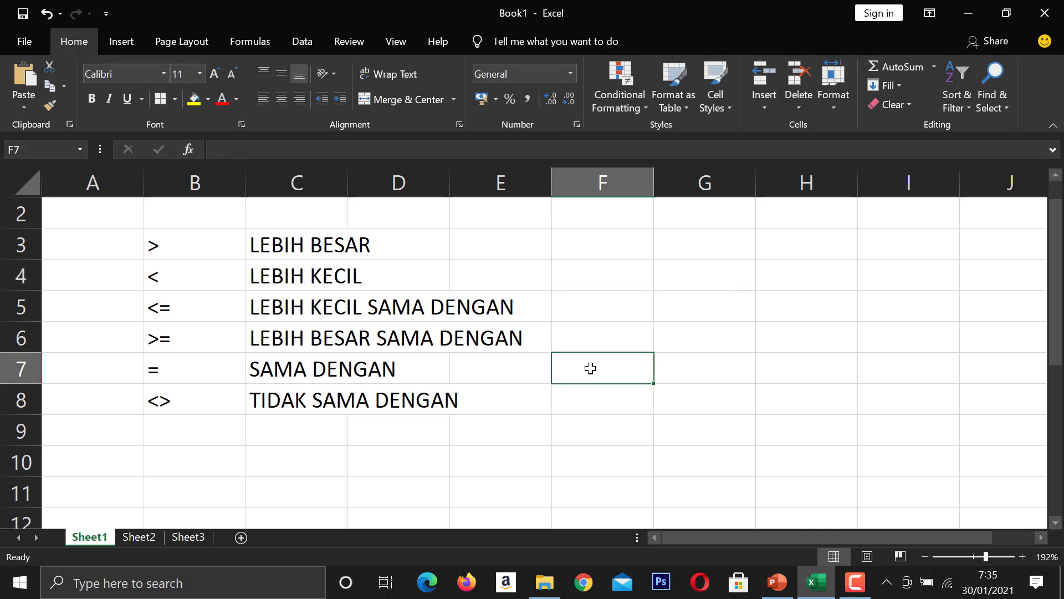
type("=")
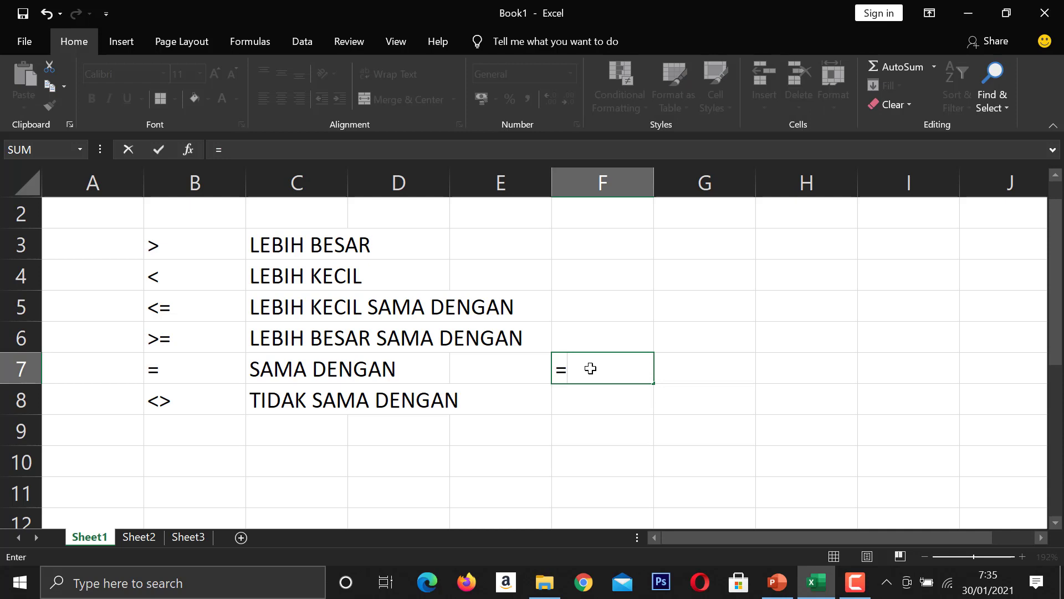
type("2=2")
key("Return")
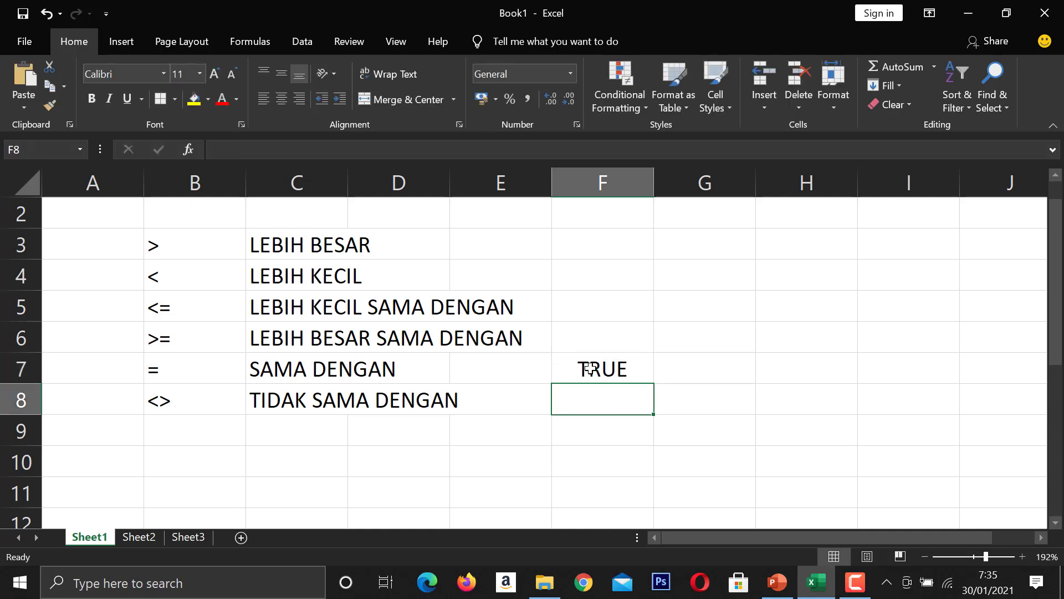
Step: Change the equality formula in F7 to =2=1
left_click(589, 369)
double_click(590, 368)
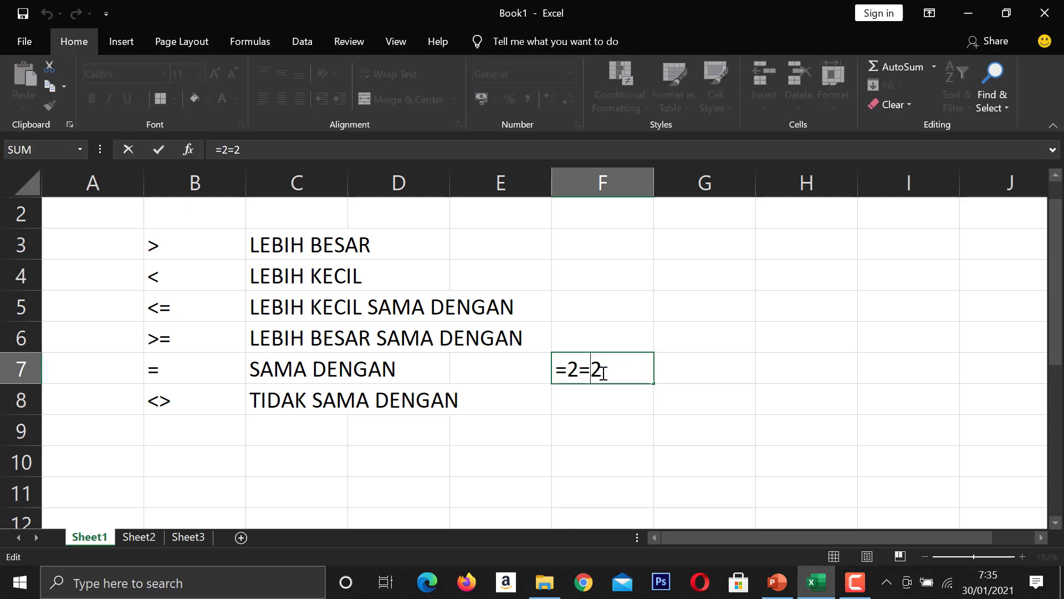
left_click(608, 371)
key("BackSpace")
type("1")
key("Return")
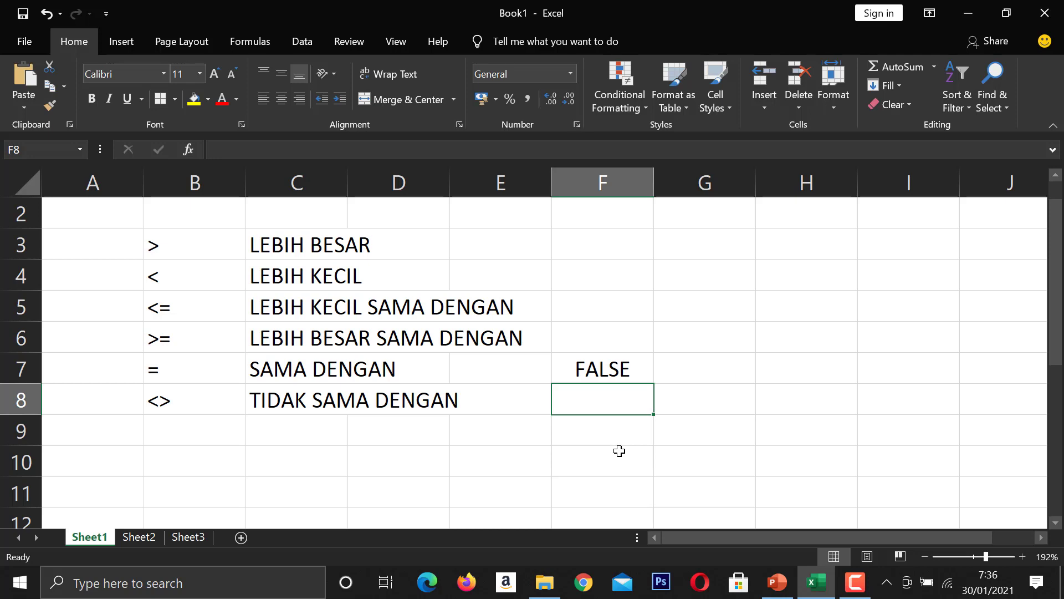
Step: On Sheet2, enter the note "komputer, lab komputer" in G3 beside the computer lesson rule
left_click(138, 537)
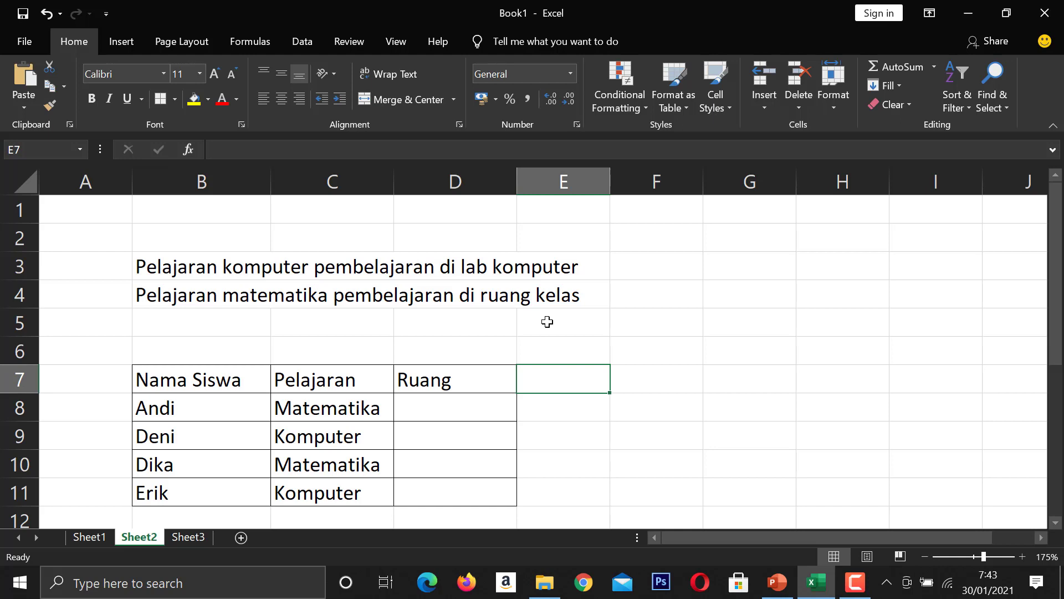
left_click(730, 296)
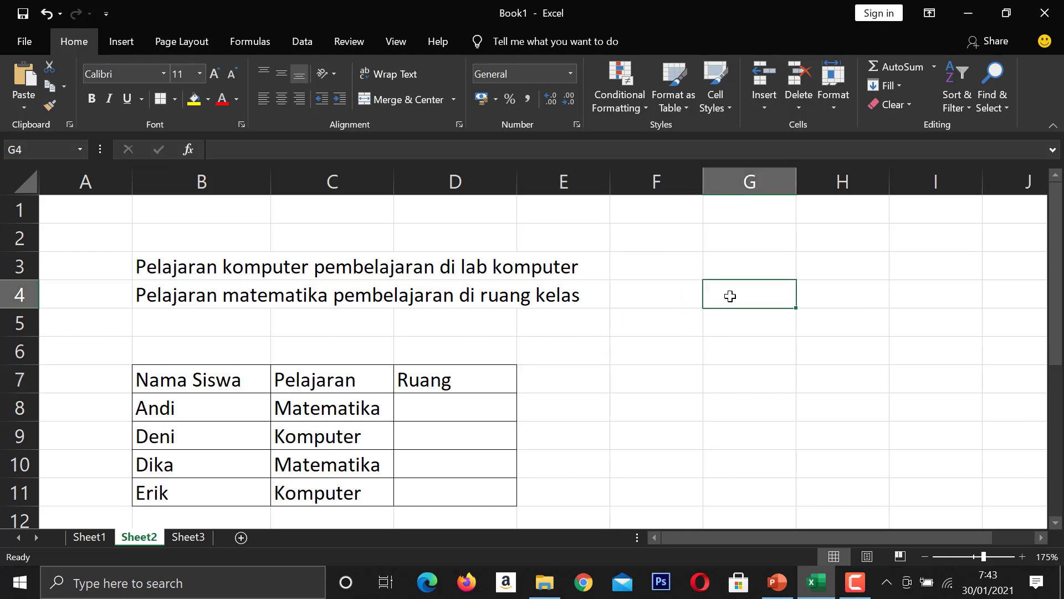
left_click(755, 266)
type("kompute")
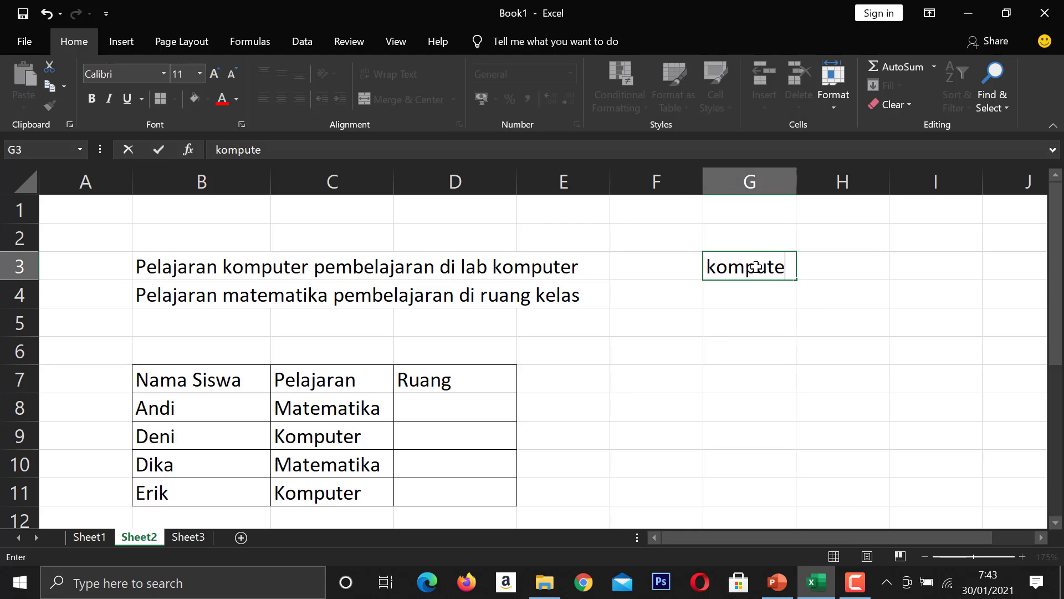
type("r, lab kom")
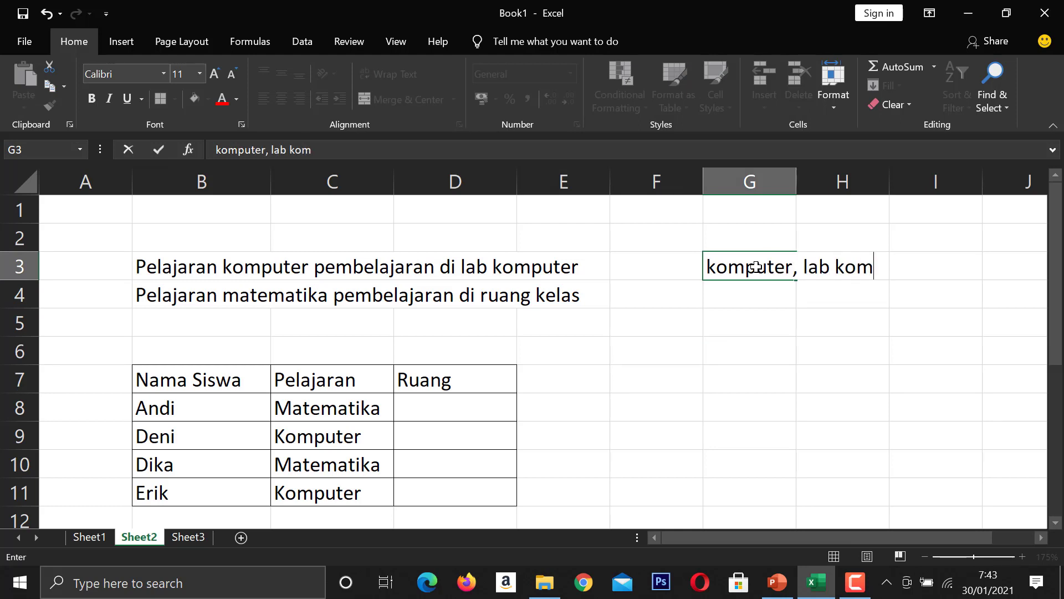
type("puter")
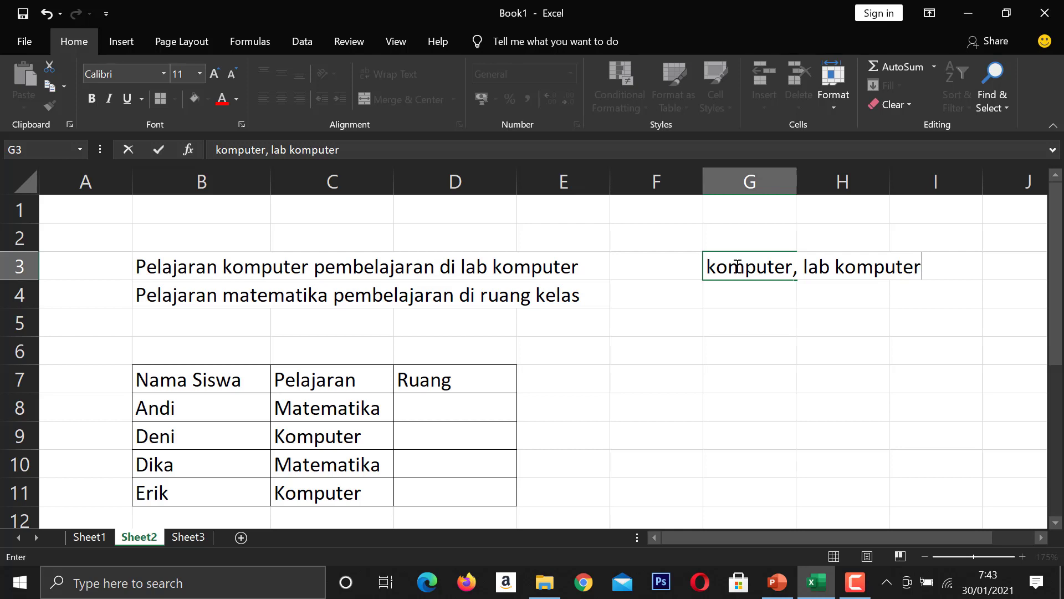
Step: Enter the note "matematika, ruang kelas" in G4 beside the mathematics lesson rule
left_click(753, 296)
type("m")
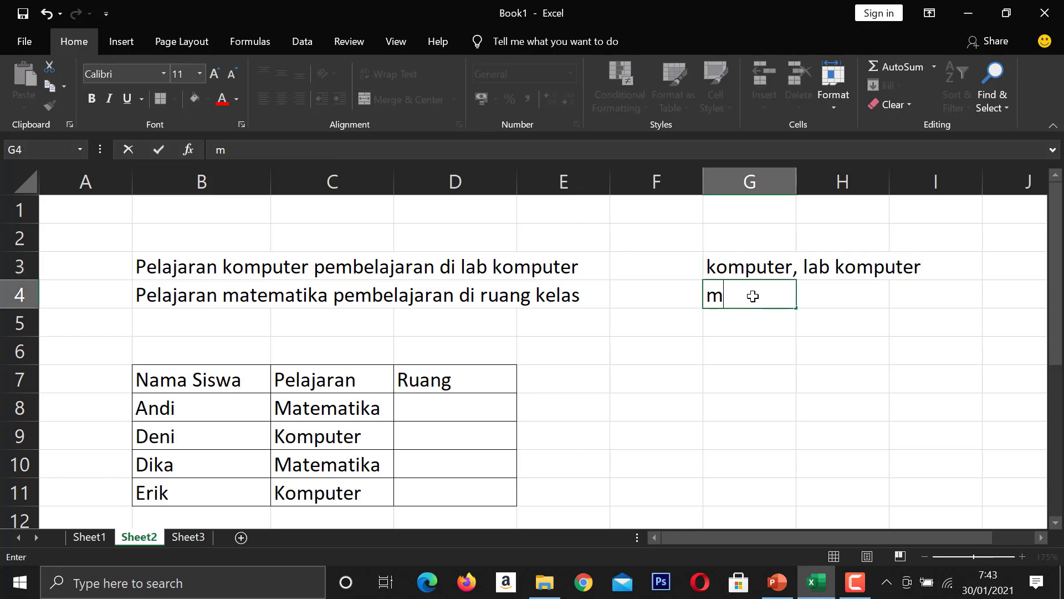
type("atematik")
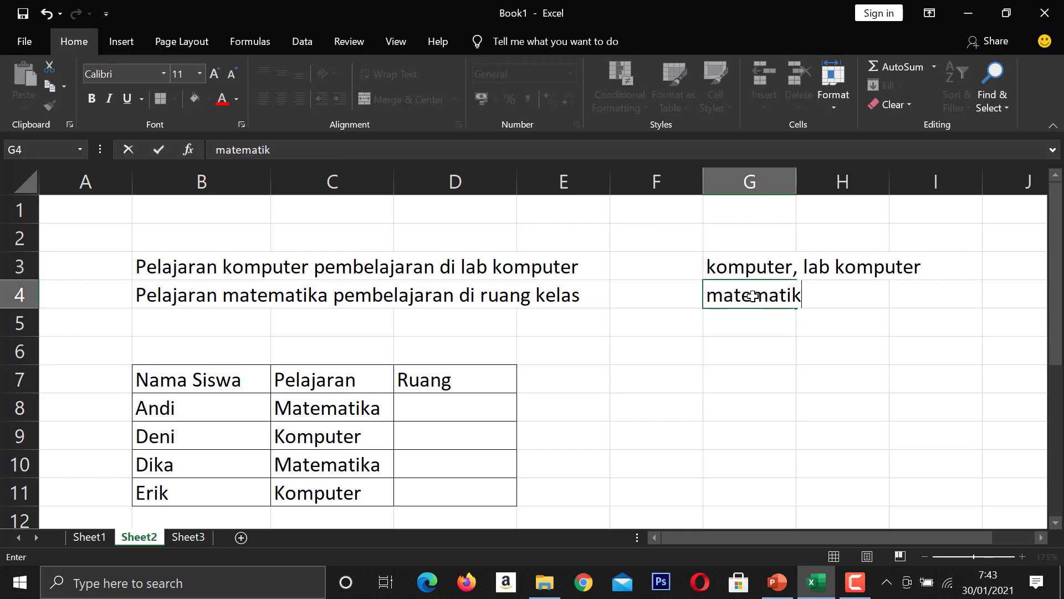
type("a, ruang kelas")
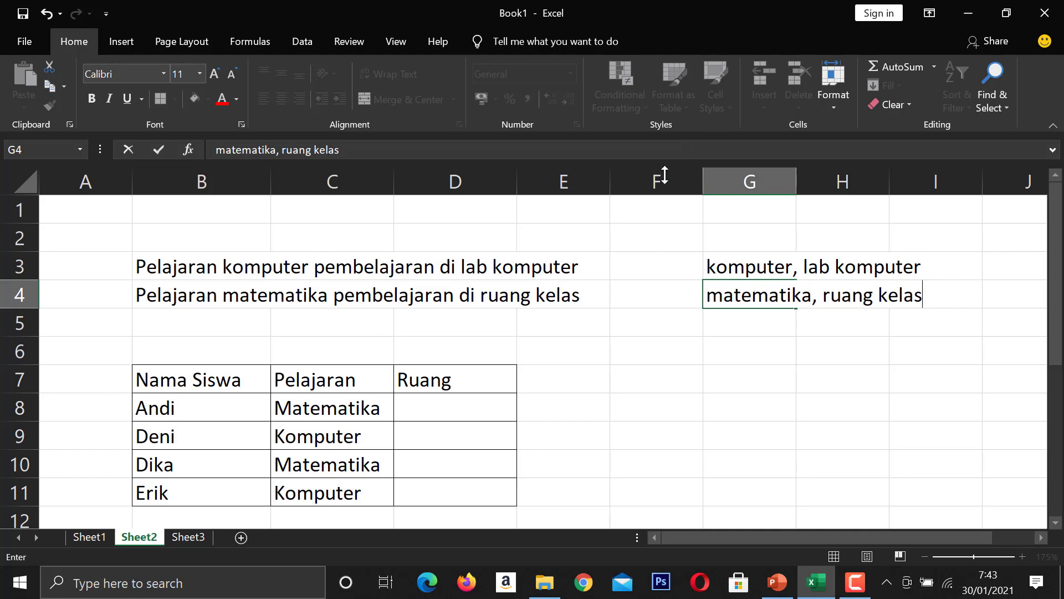
left_click(655, 298)
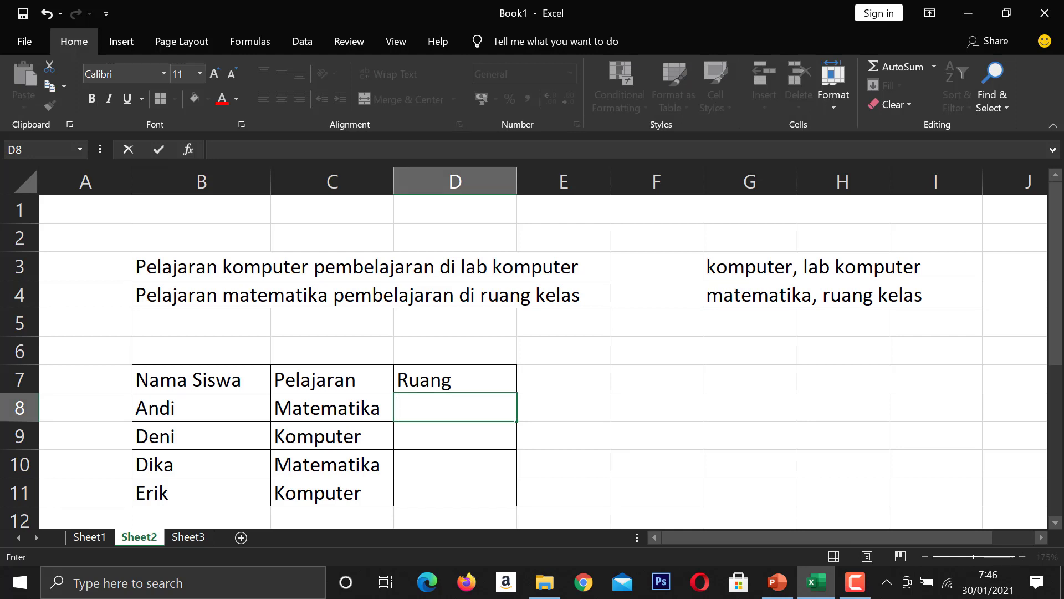
Step: Start an IF formula in D8, the first Ruang cell, with the logical test C8="Komputer"
type("=")
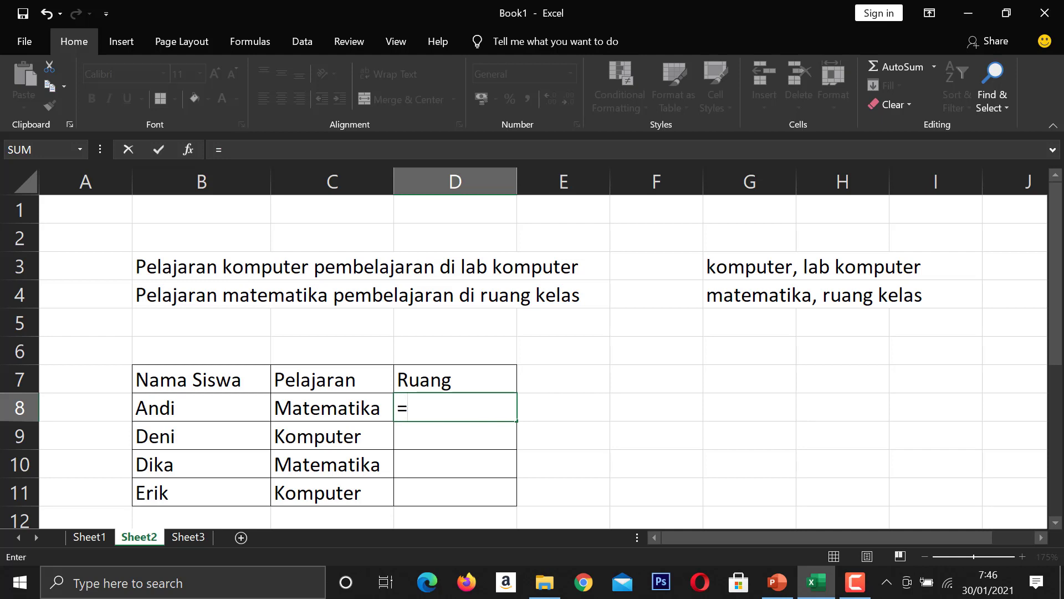
type("IF")
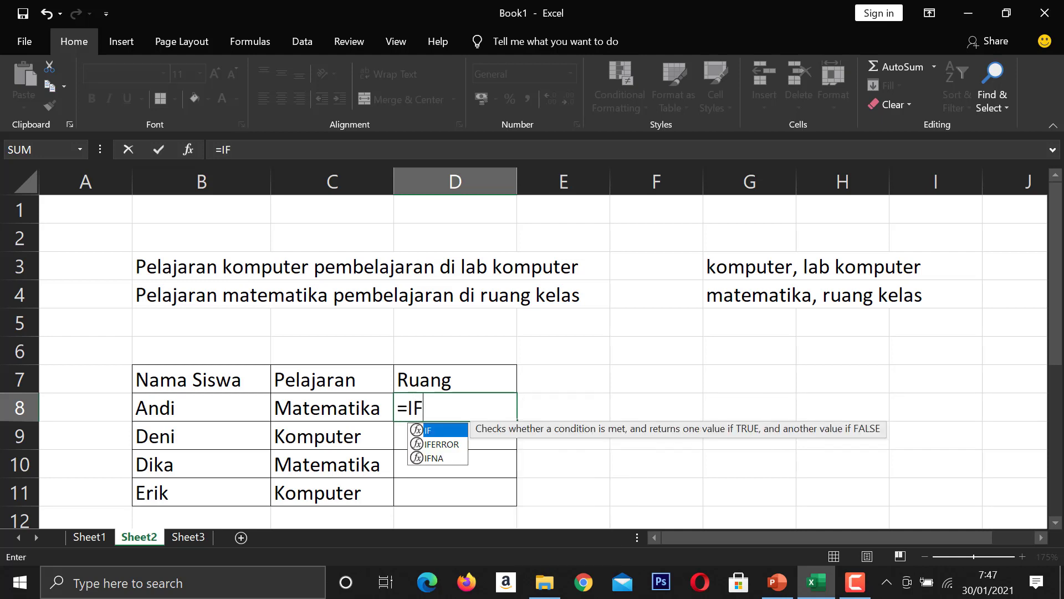
type("(")
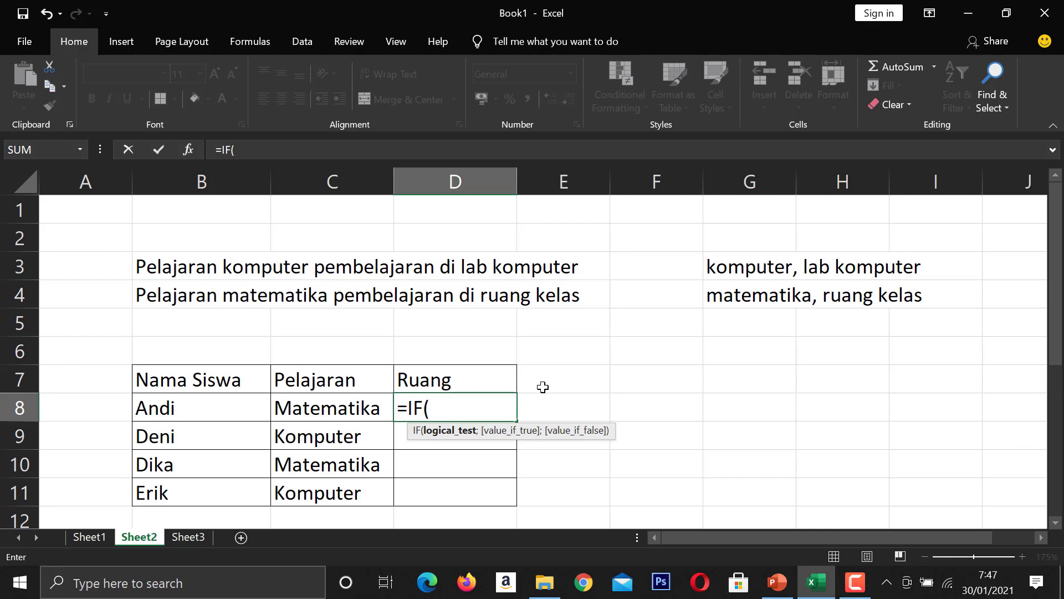
left_click(358, 407)
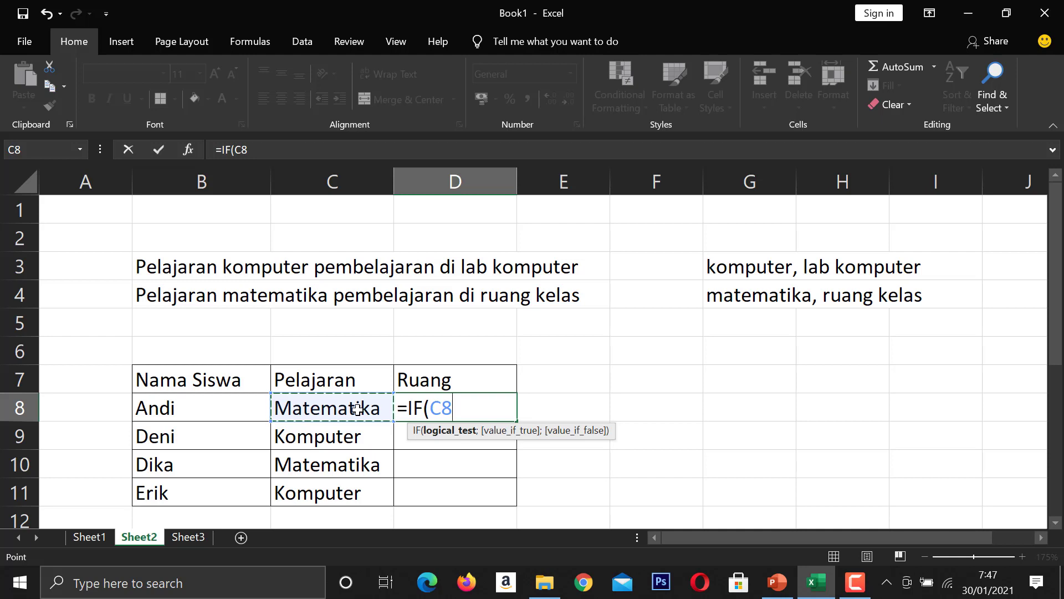
type("=")
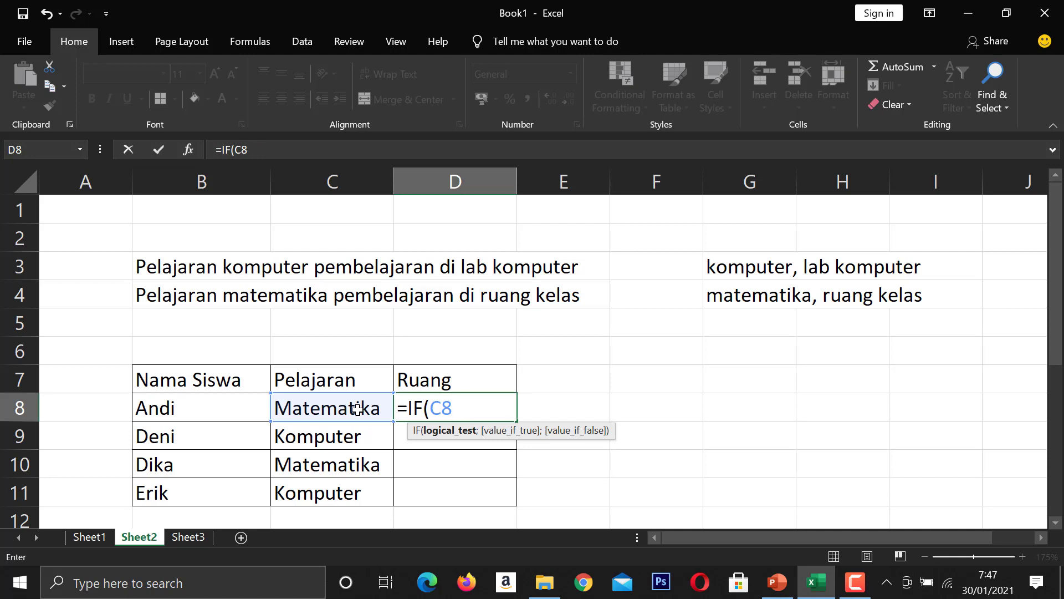
type("+'")
key("BackSpace")
key("BackSpace")
type("\"Kompute")
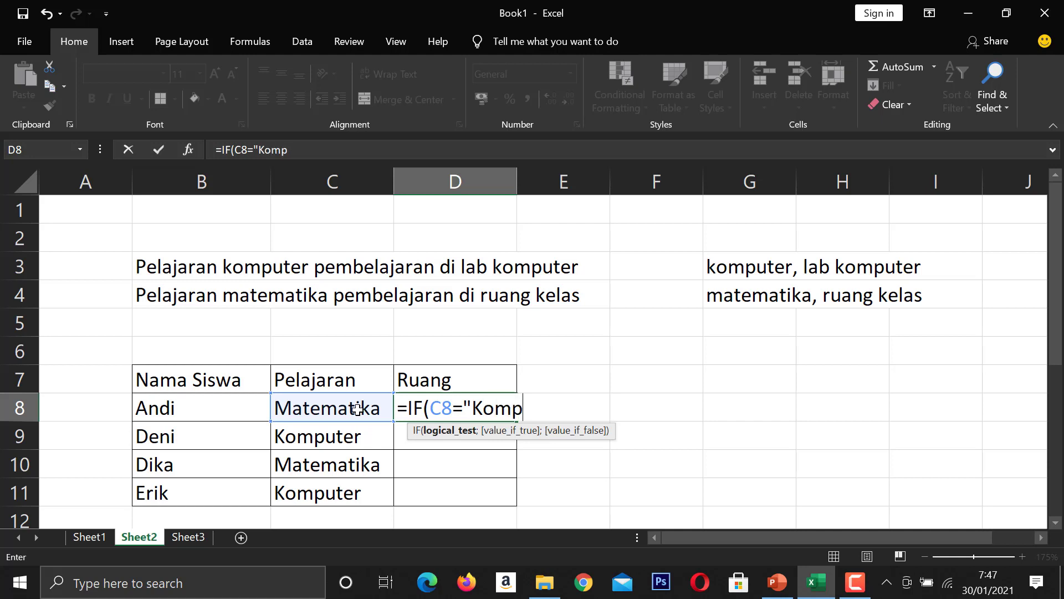
type("r\"")
type(";")
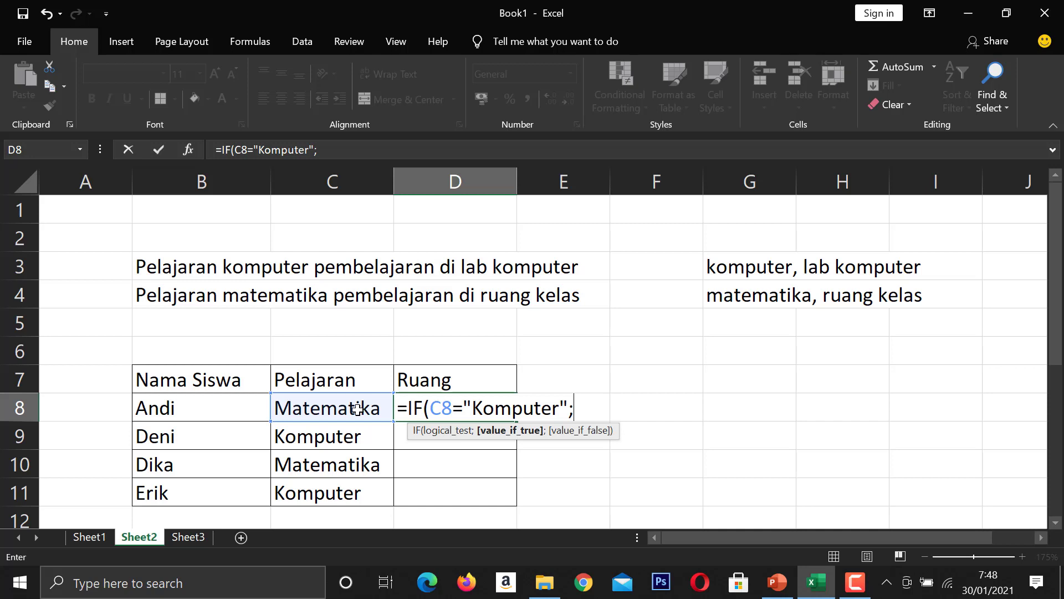
Step: Add "Lab Komputer" as the value-if-true argument of the IF formula in D8
type("\"Lab Komput")
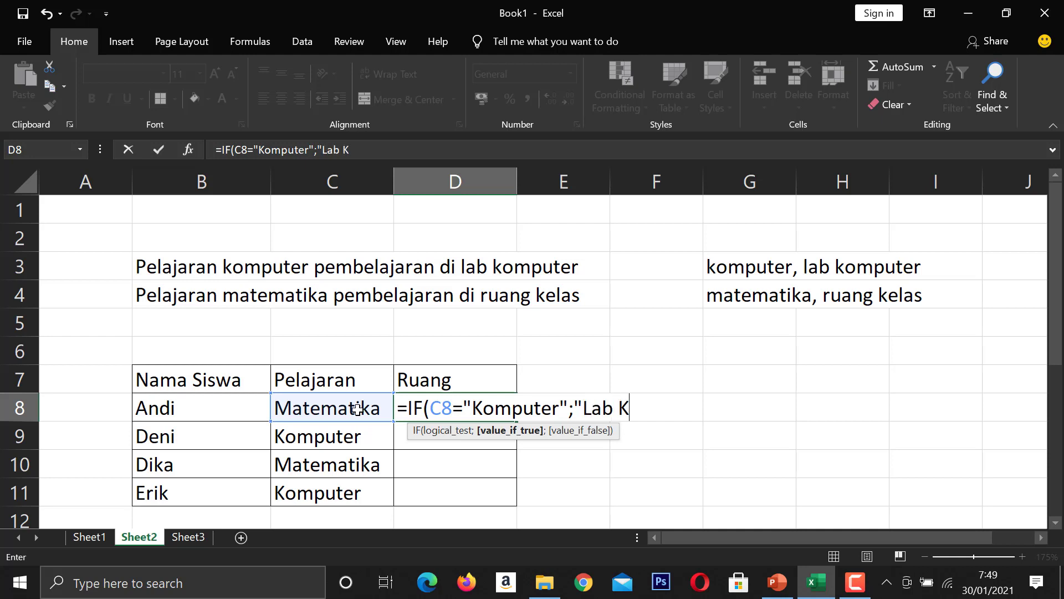
type("er")
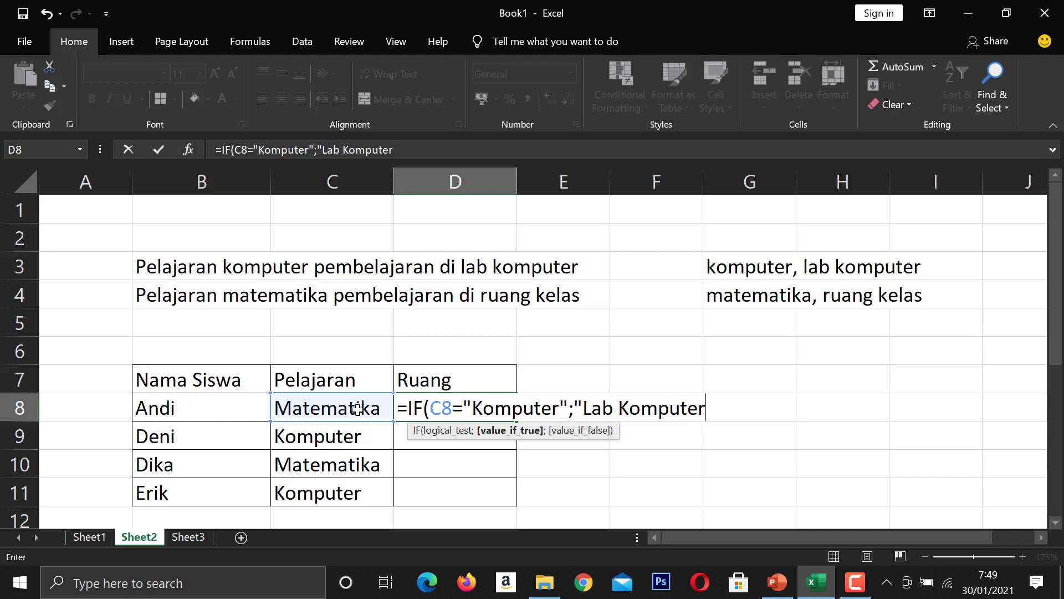
type("\";")
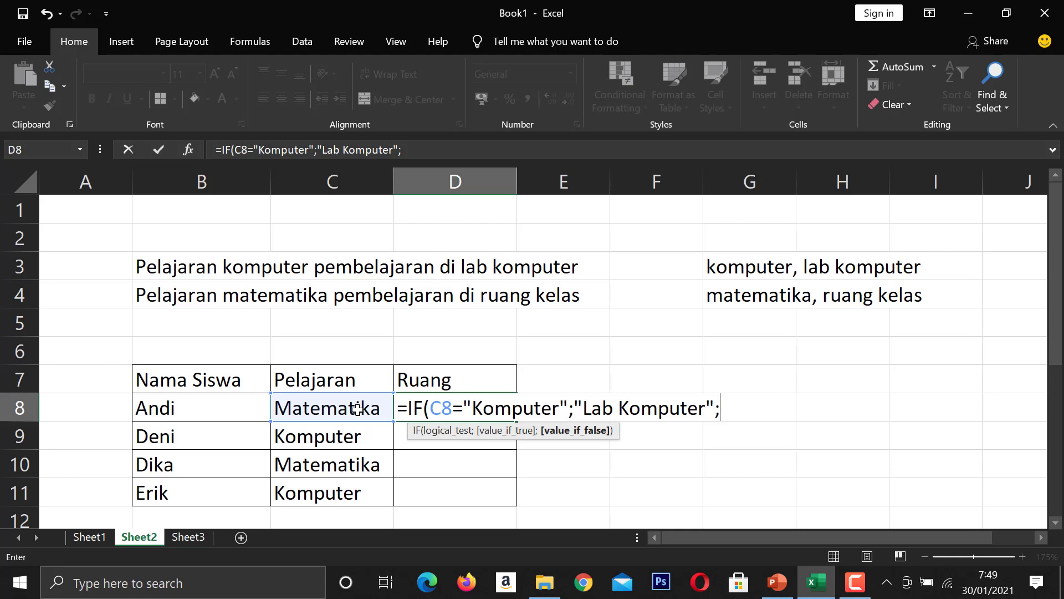
Step: Add "Ruang Kelas" as the value-if-false argument, and complete the IF formula in D8
type("\"")
type("R")
type("una")
key("BackSpace")
key("BackSpace")
type("ang")
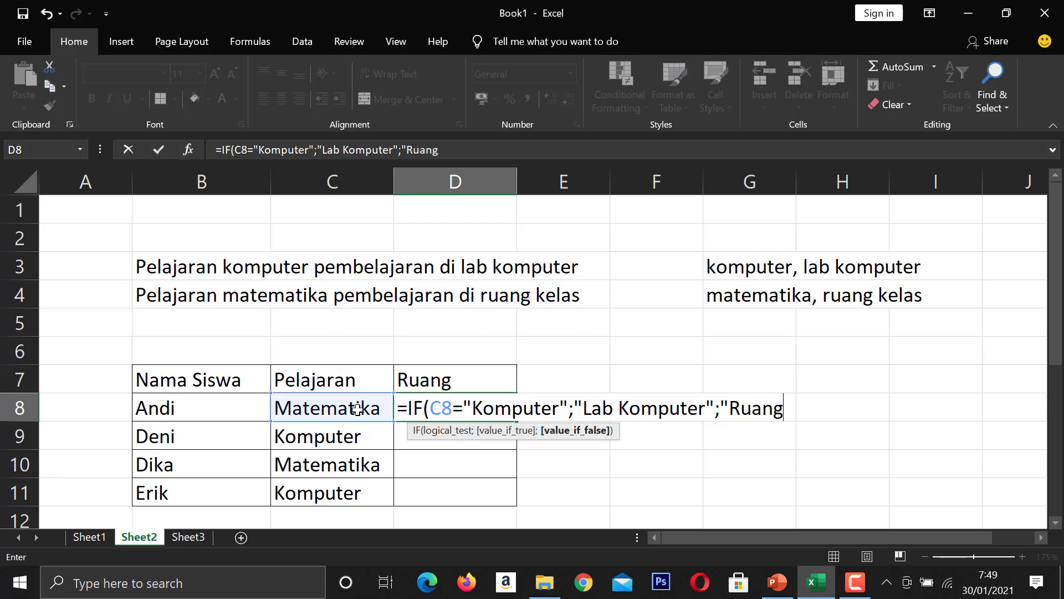
type(" Kela")
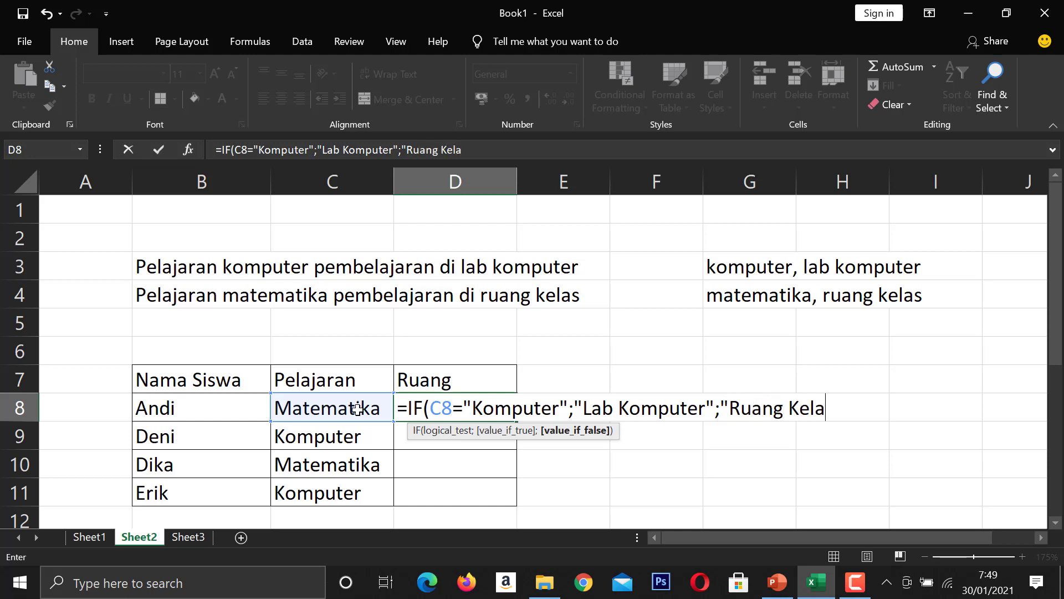
type("s\")")
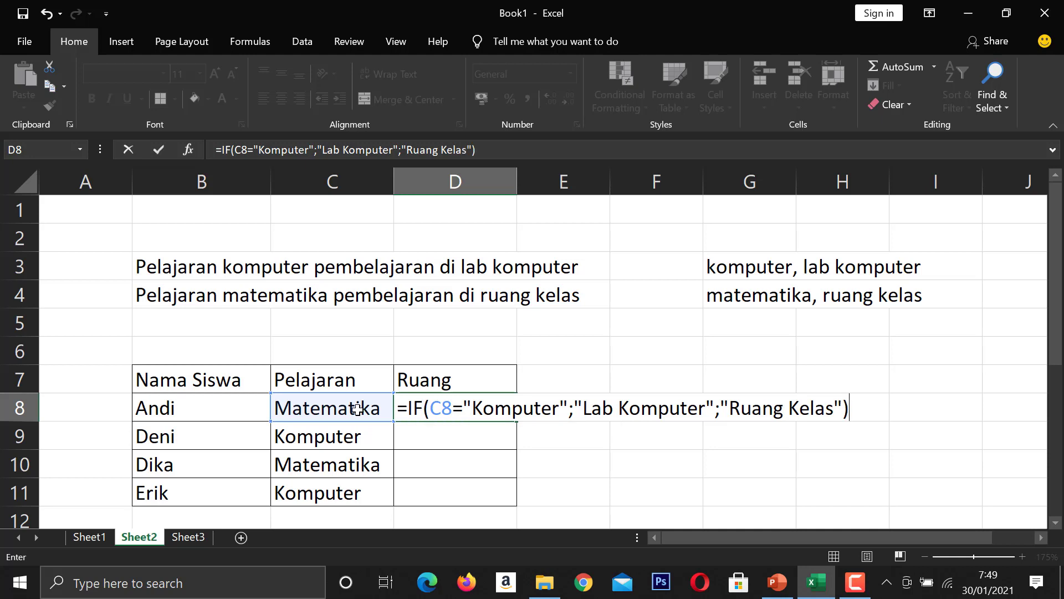
key("Return")
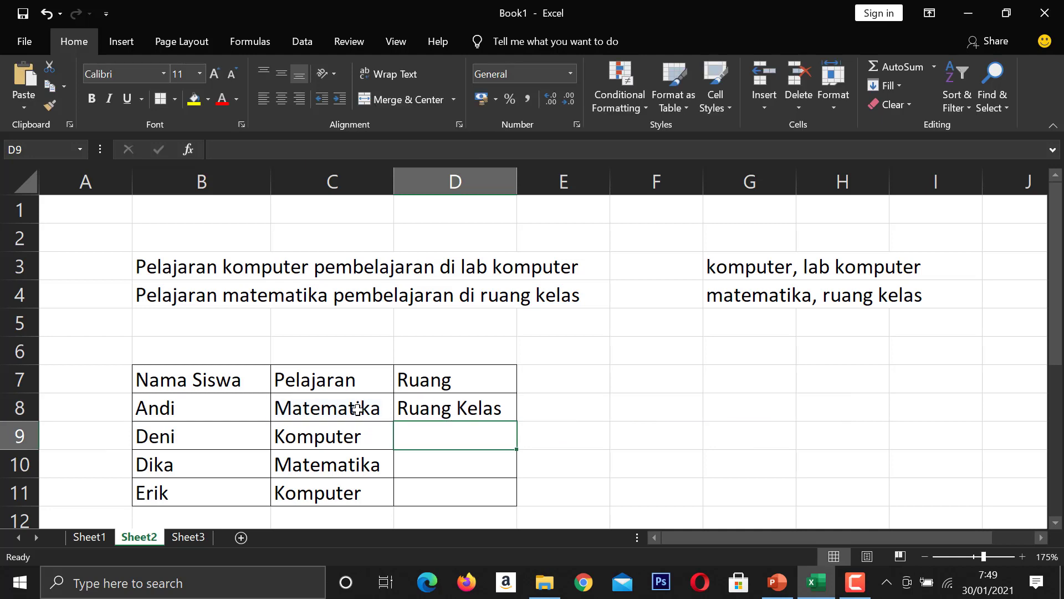
Step: Fill the IF formula from D8 down to D11, and widen column D to fit the room names
left_click(431, 411)
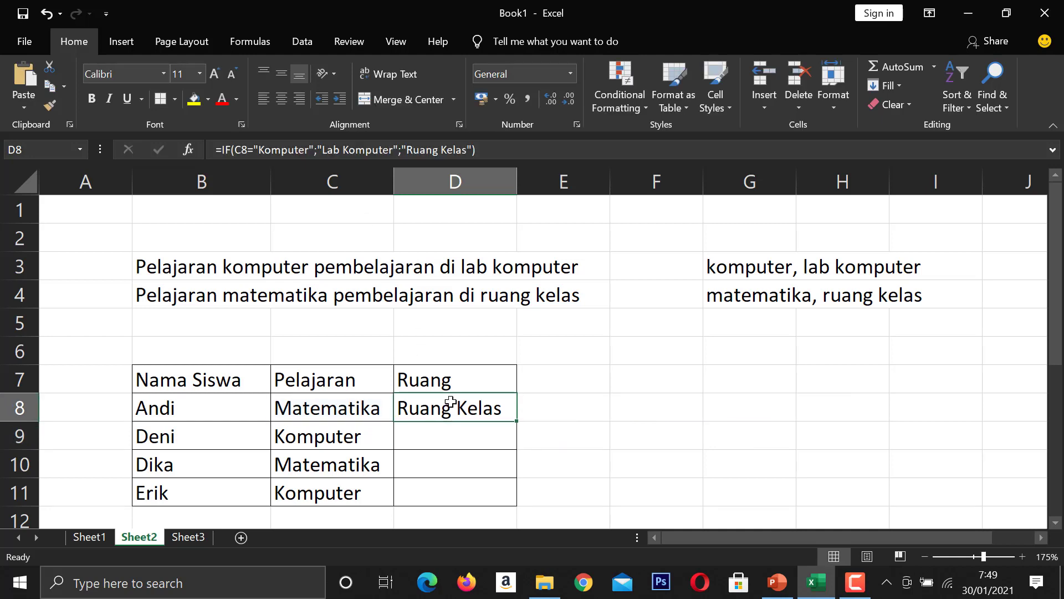
left_click(767, 291)
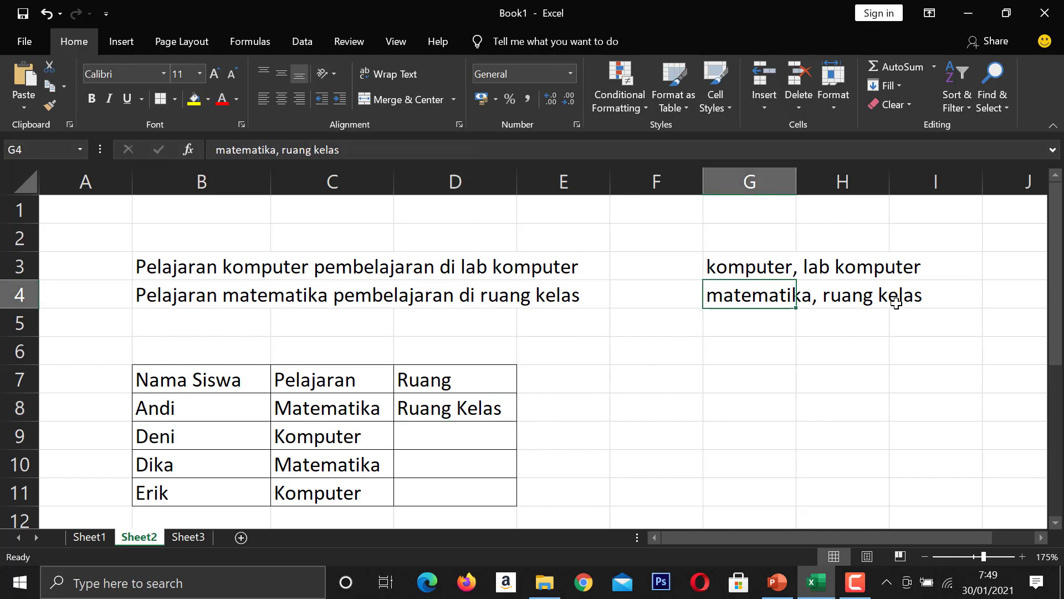
left_click(485, 409)
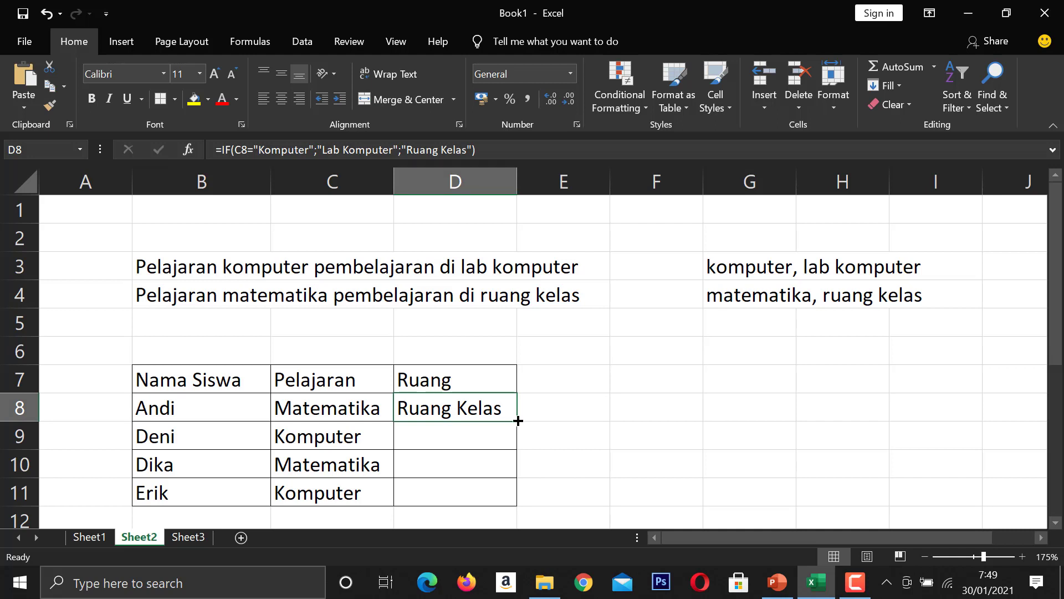
left_click_drag(518, 421, 528, 502)
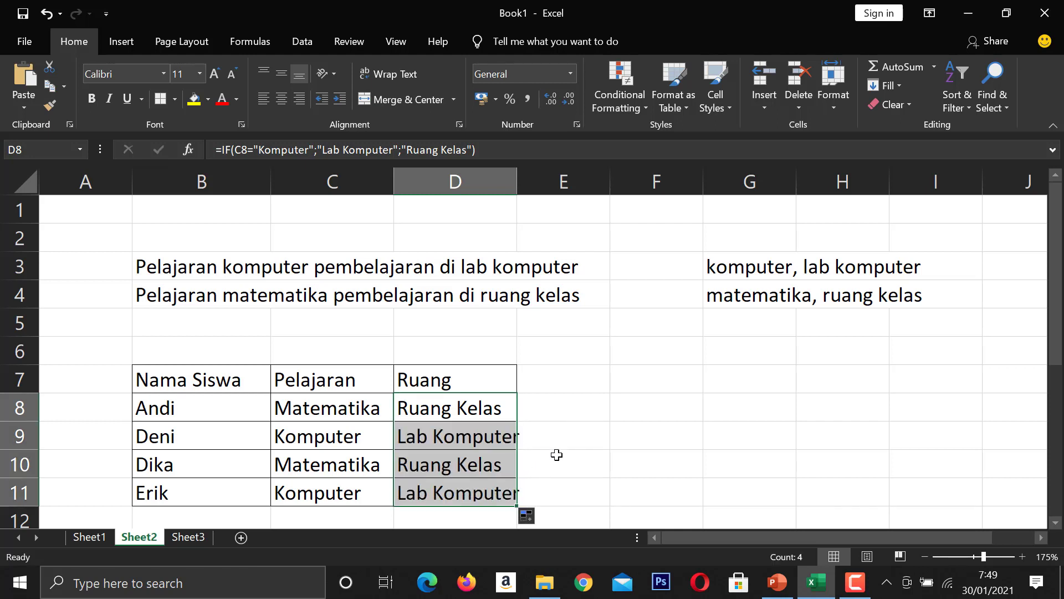
left_click(623, 409)
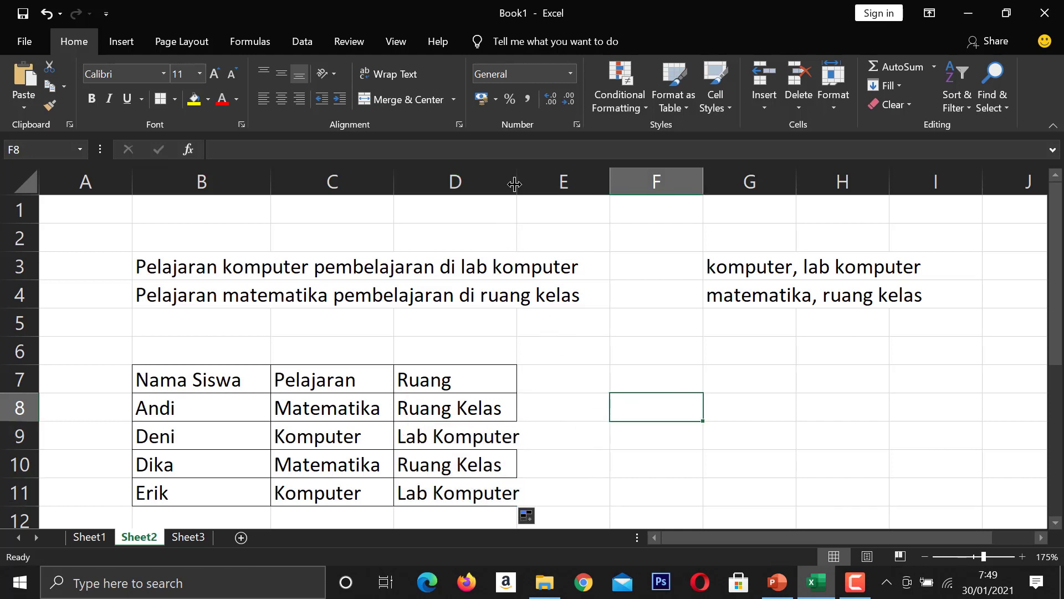
left_click_drag(517, 181, 534, 181)
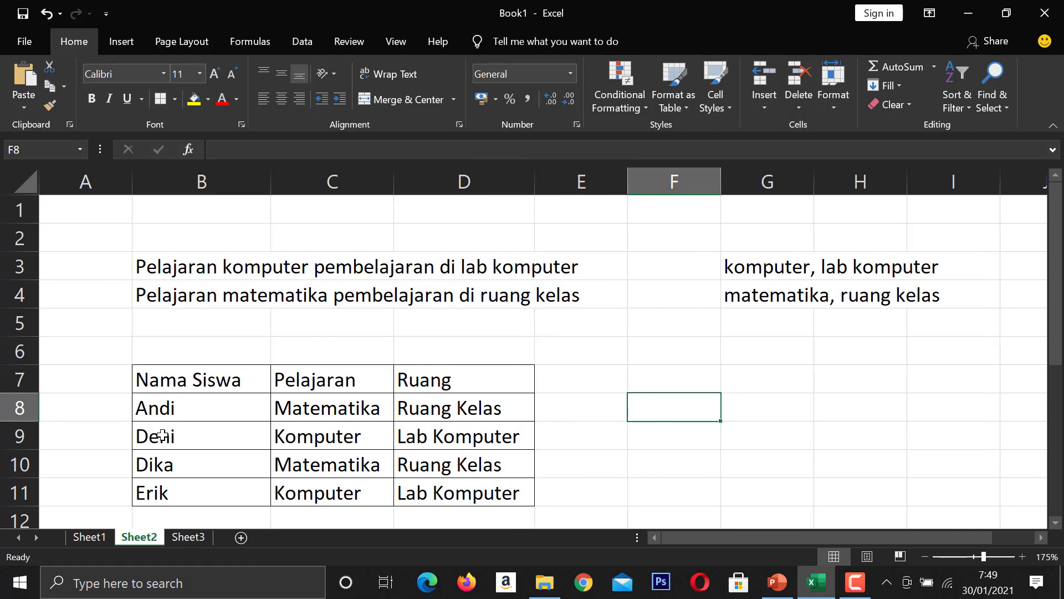
Step: Check the filled Ruang results against their lessons, and clear the formulas from D9:D11
left_click(163, 435)
left_click(334, 442)
left_click(443, 441)
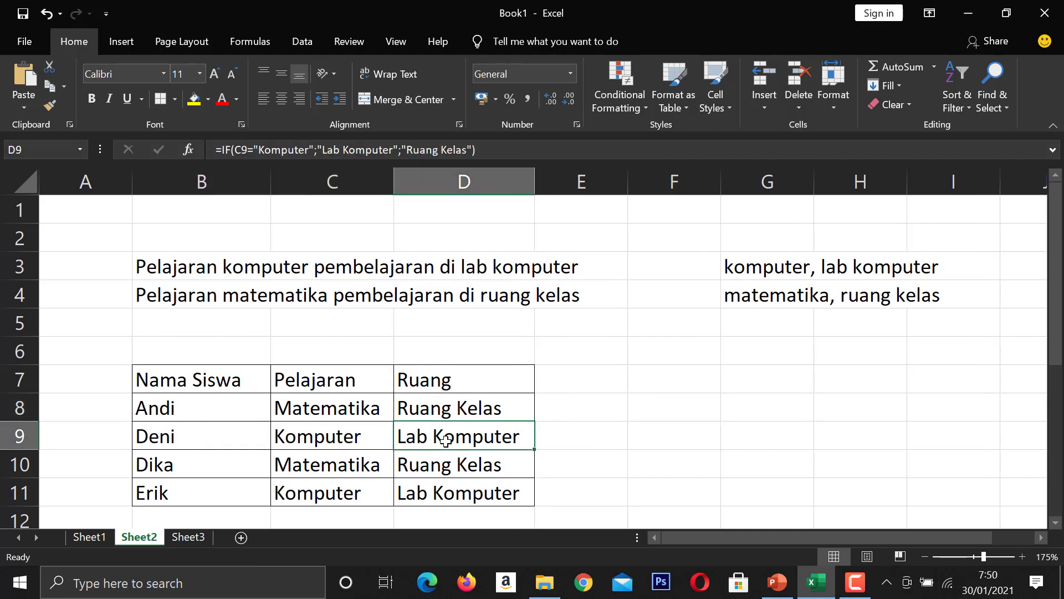
left_click(480, 491)
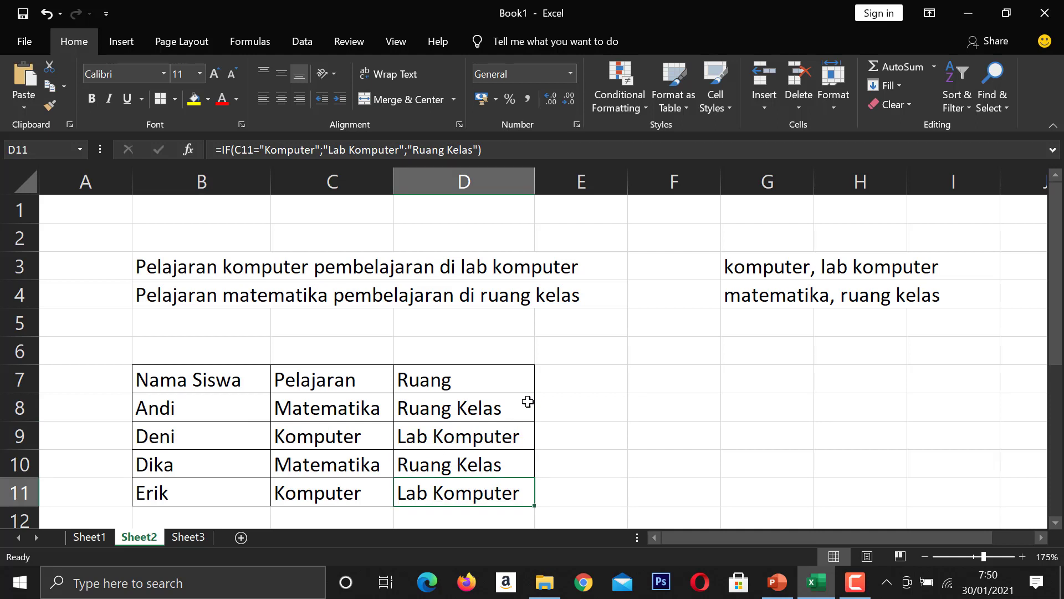
left_click(499, 439)
left_click_drag(495, 459, 488, 487)
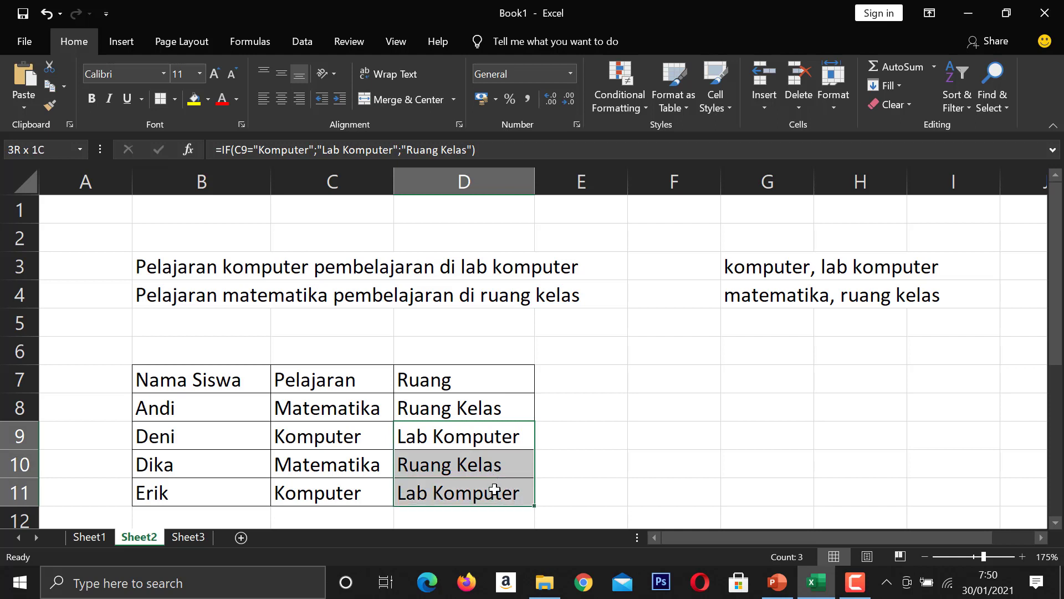
key("Delete")
Step: Change the logical test of the IF formula in D8 to C8="Matematika"
left_click(460, 404)
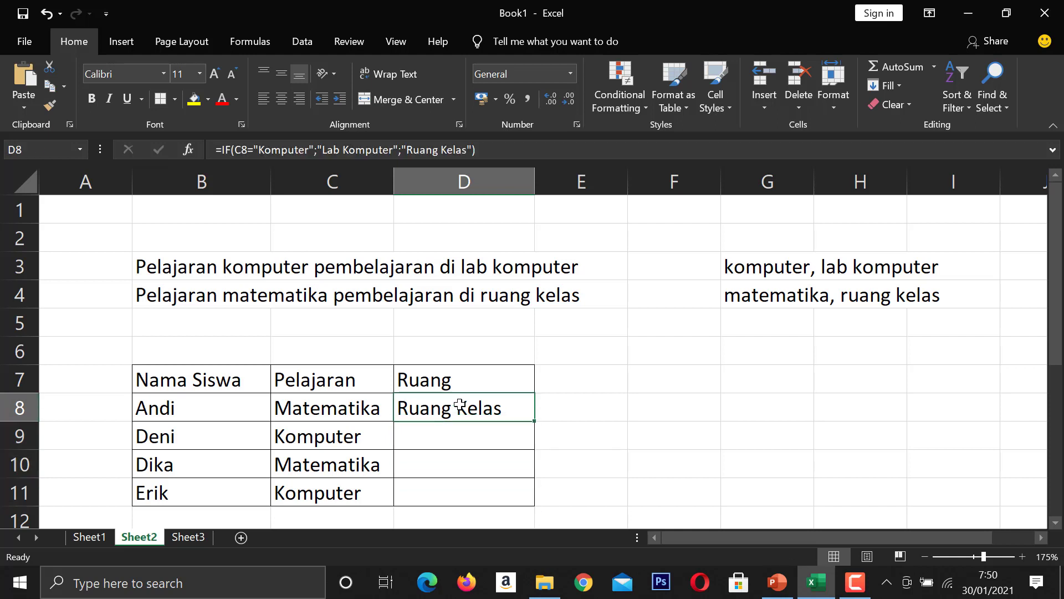
double_click(460, 405)
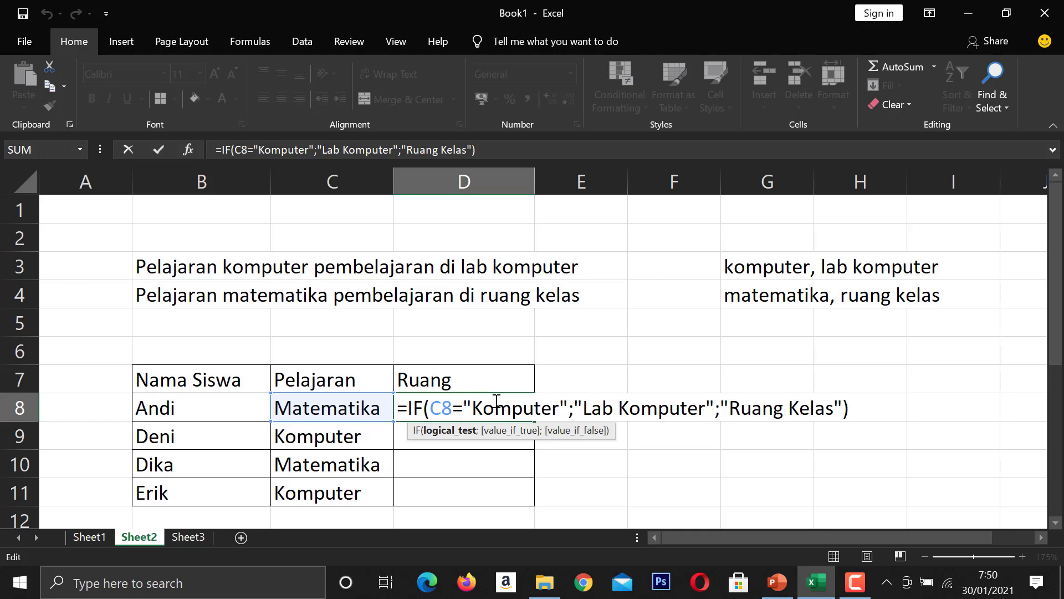
left_click_drag(475, 408, 561, 416)
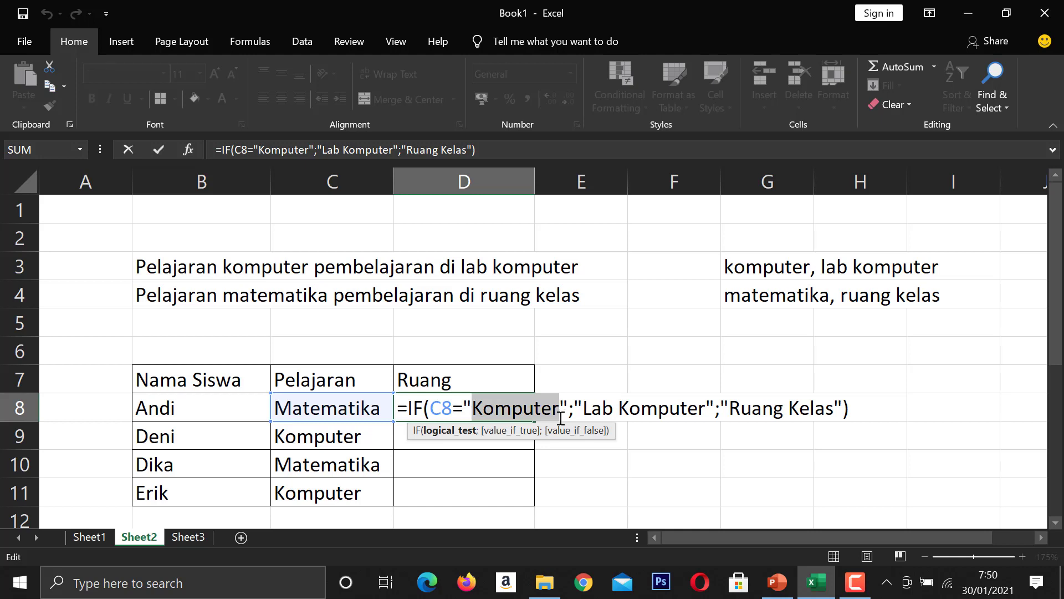
type("Mat")
type("emat")
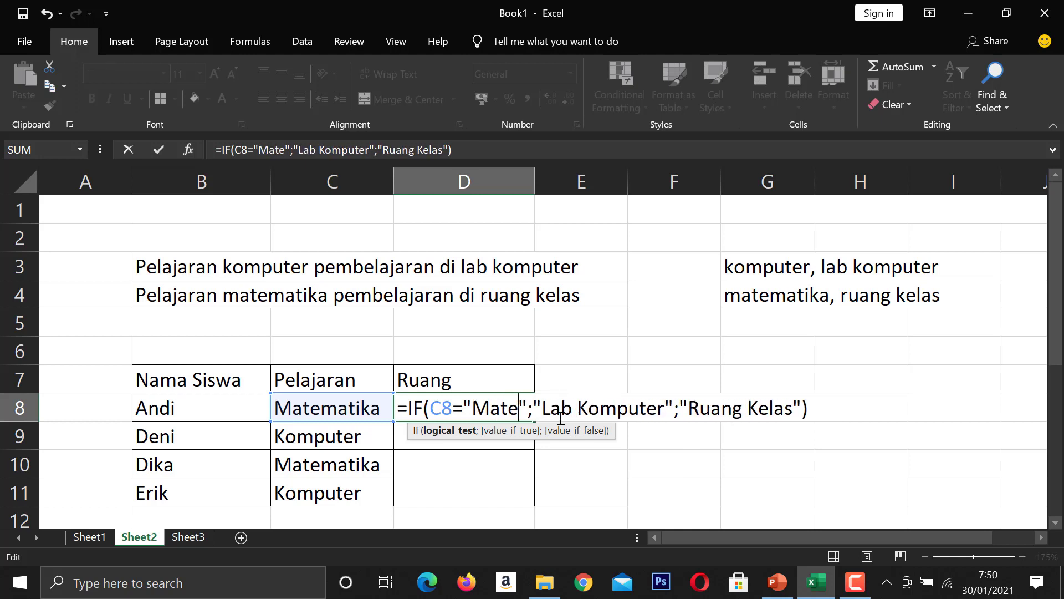
type("ika")
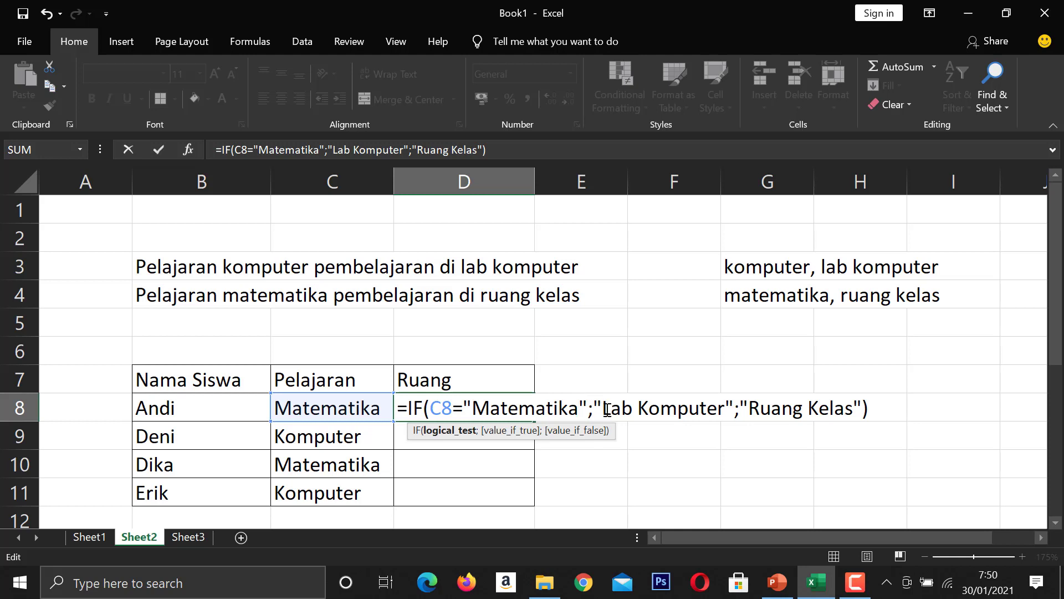
Step: Set the D8 formula's value-if-true to "Ruang Kelas" and its value-if-false to "Lab Komputer", and complete the formula
left_click_drag(603, 409, 726, 417)
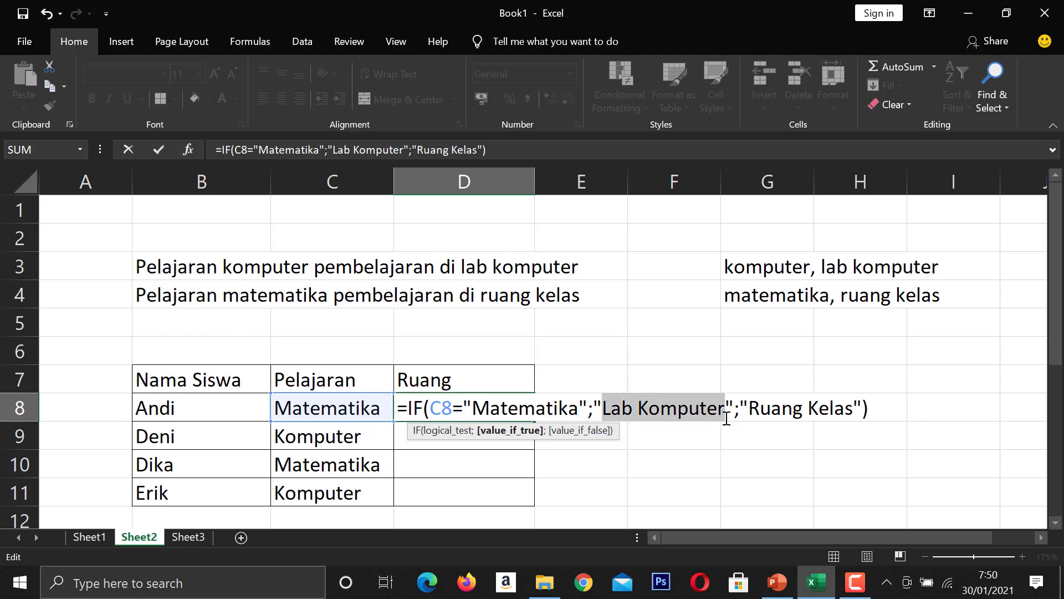
type("Ruang Kela")
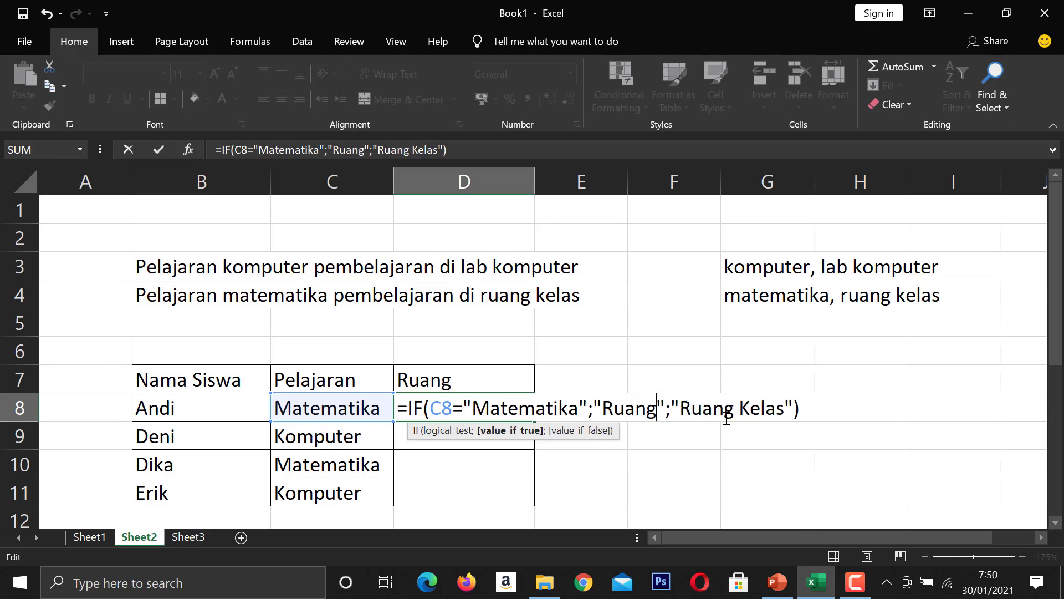
type("s")
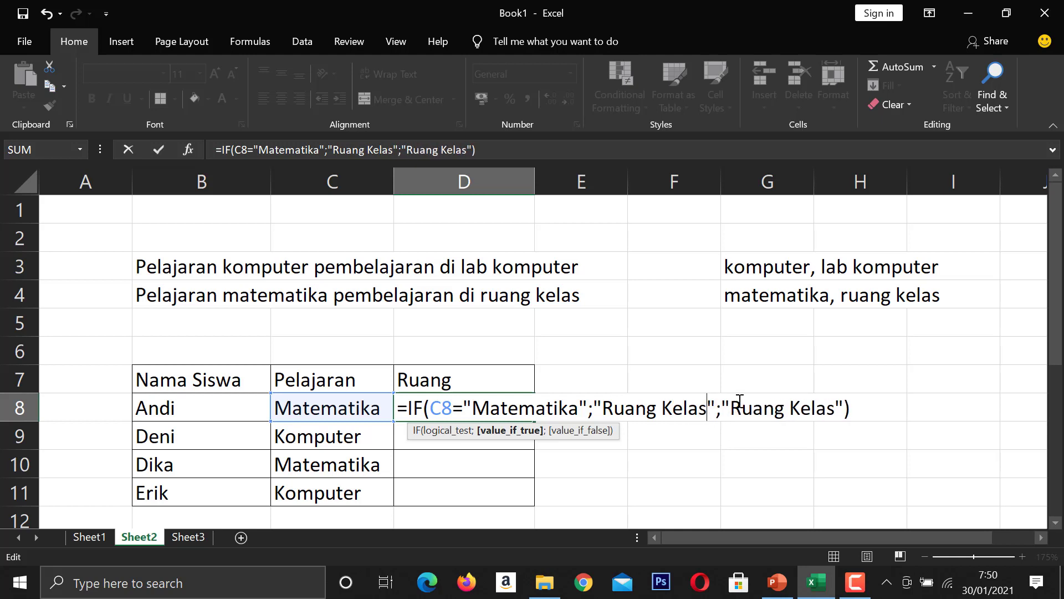
left_click_drag(731, 408, 840, 419)
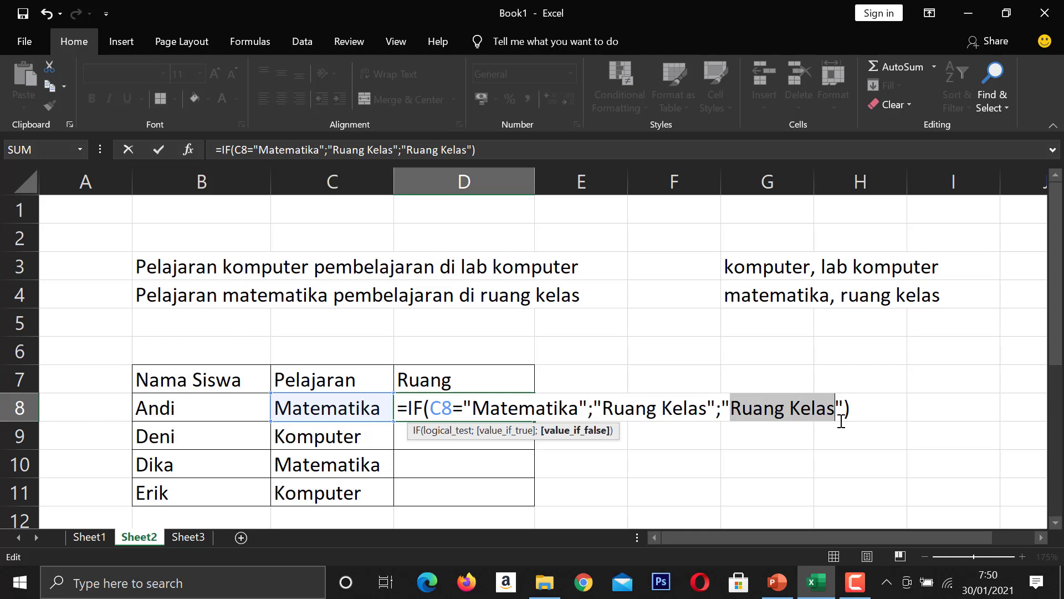
type("Lab Komp")
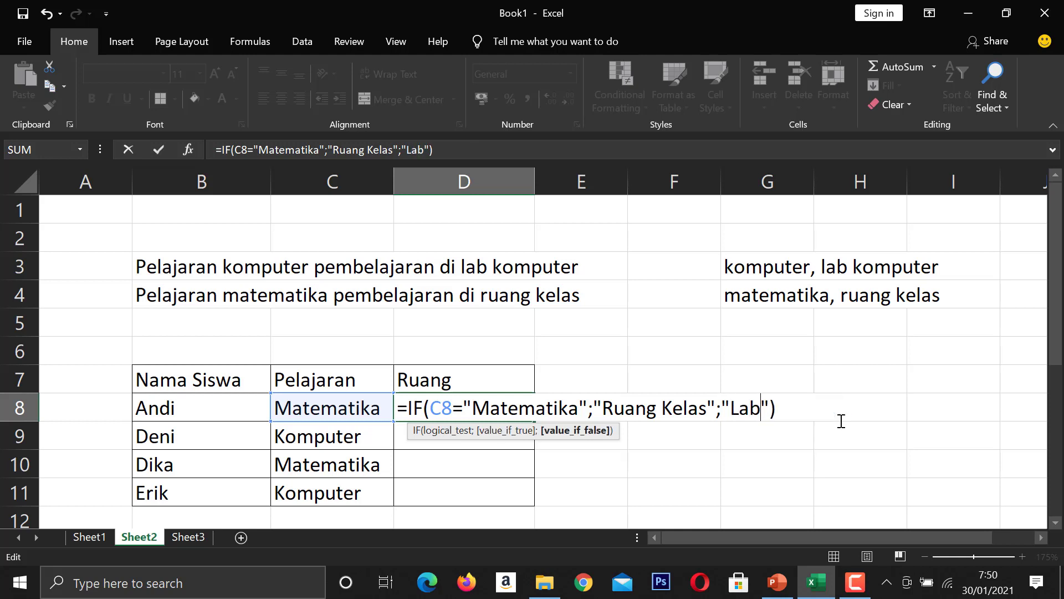
type("uter")
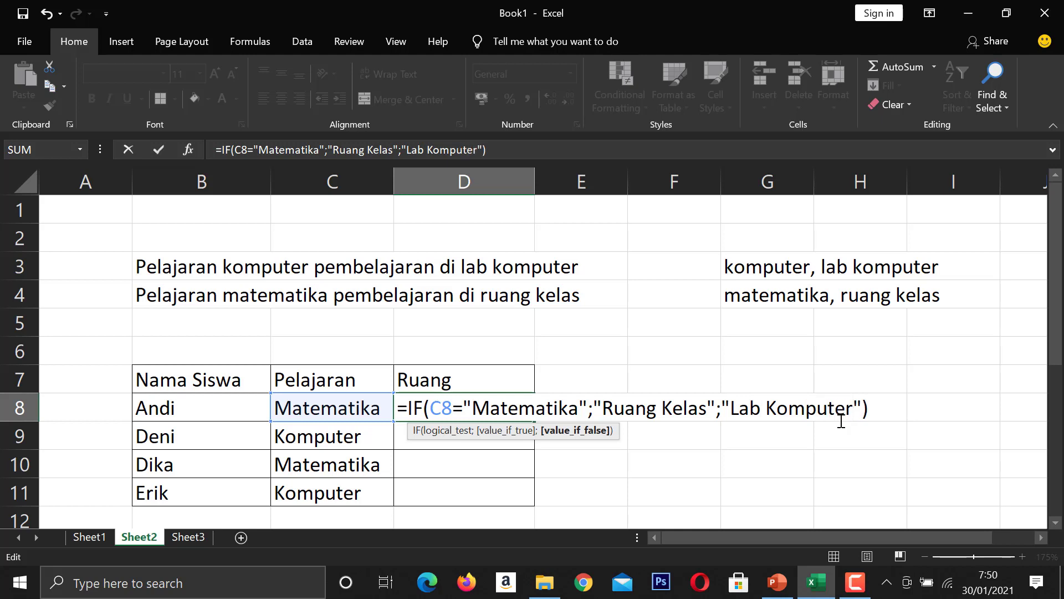
key("Return")
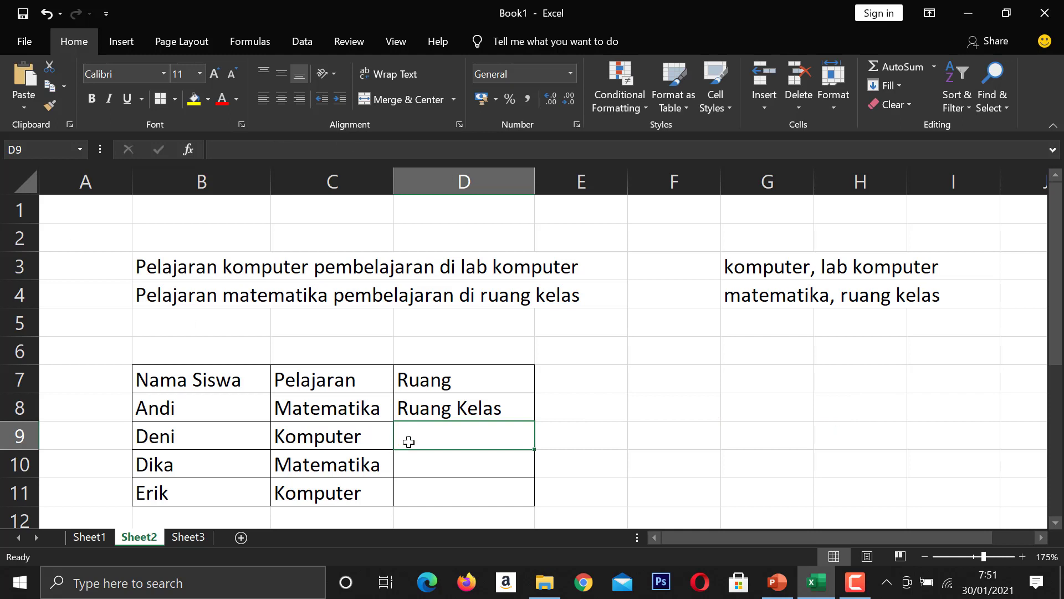
Step: Copy the revised IF formula from D8 down through D11, and review its arguments in D8
left_click(416, 399)
left_click_drag(535, 421, 533, 491)
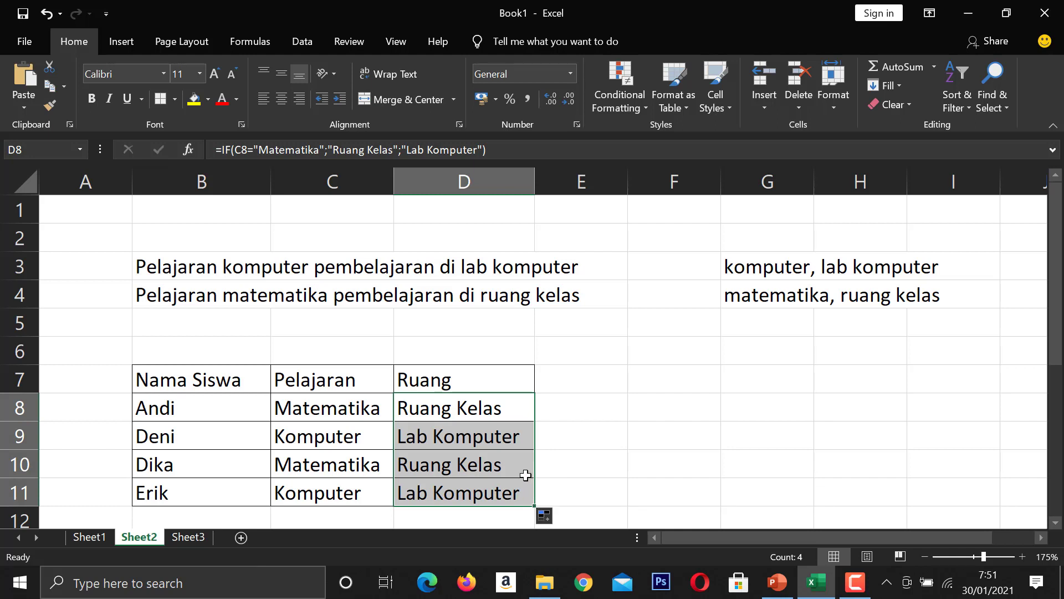
double_click(501, 411)
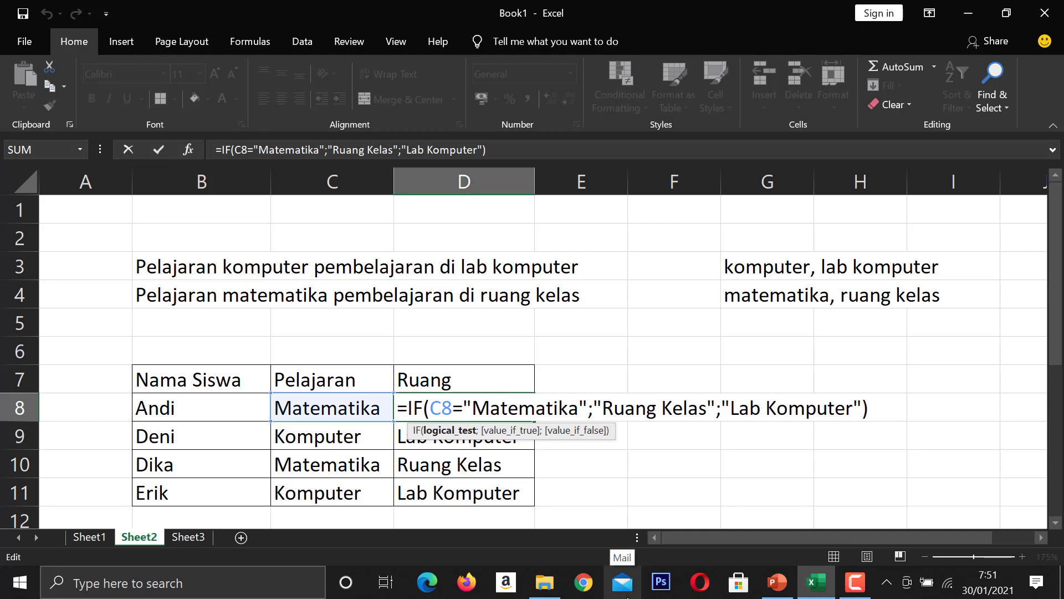
key("Return")
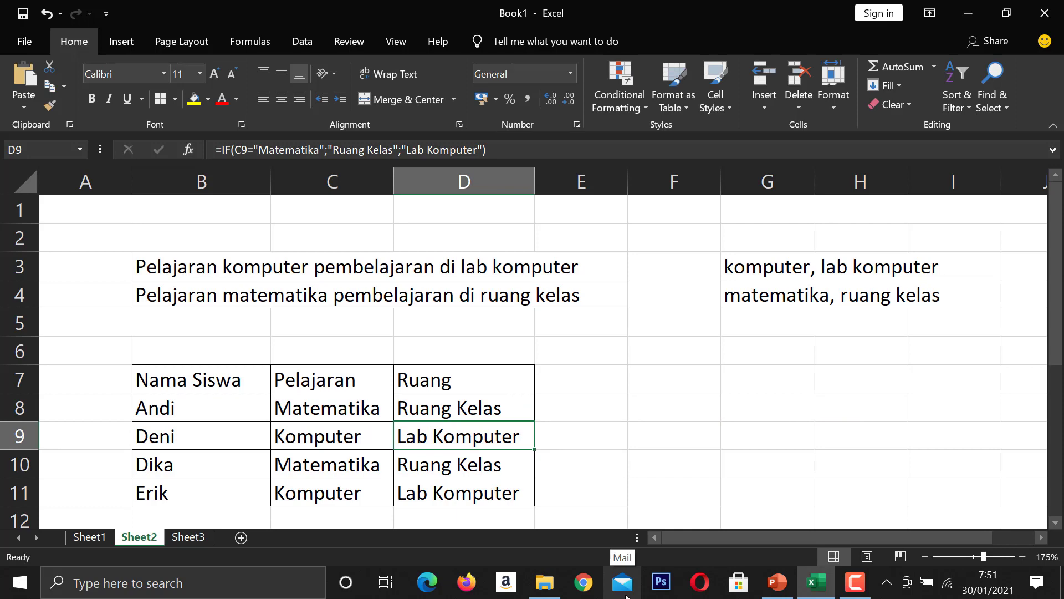
Step: On Sheet3, enter the note "kelas 2, 5000" in F3 beside the class 2 savings rule
left_click(191, 537)
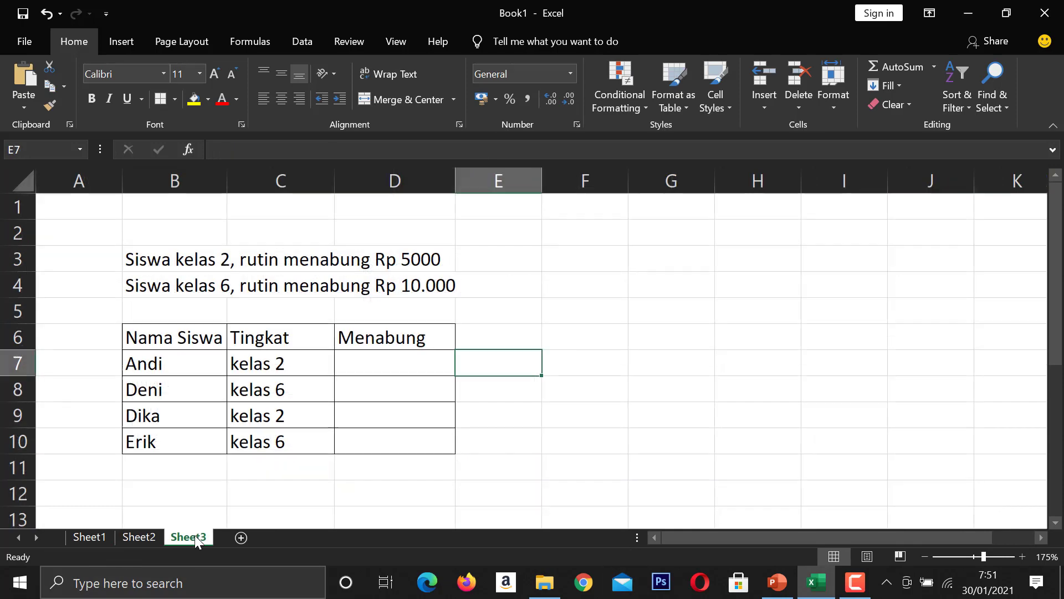
left_click(94, 269)
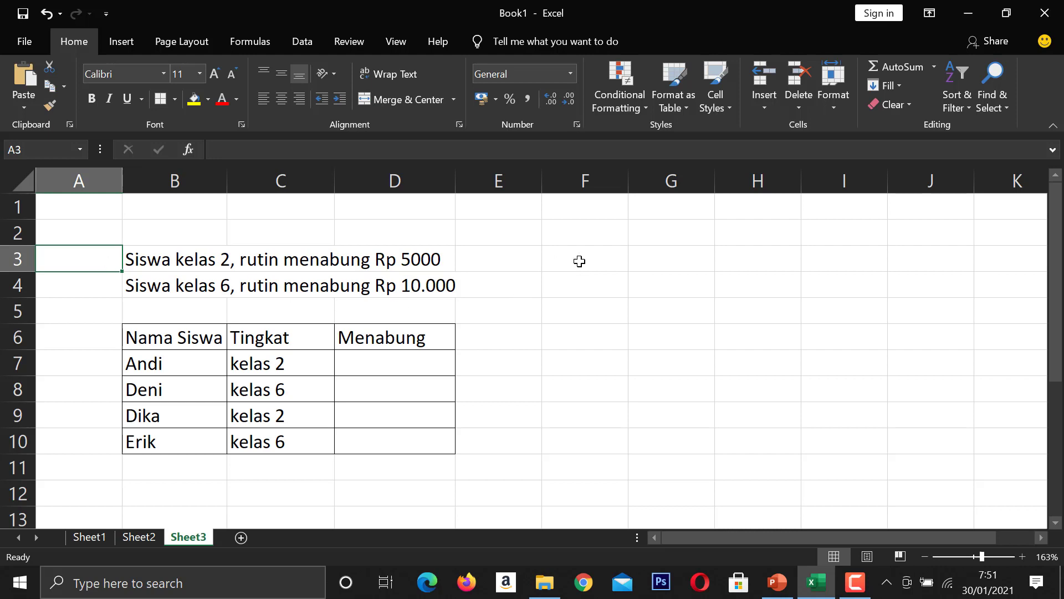
left_click(592, 283)
left_click(601, 264)
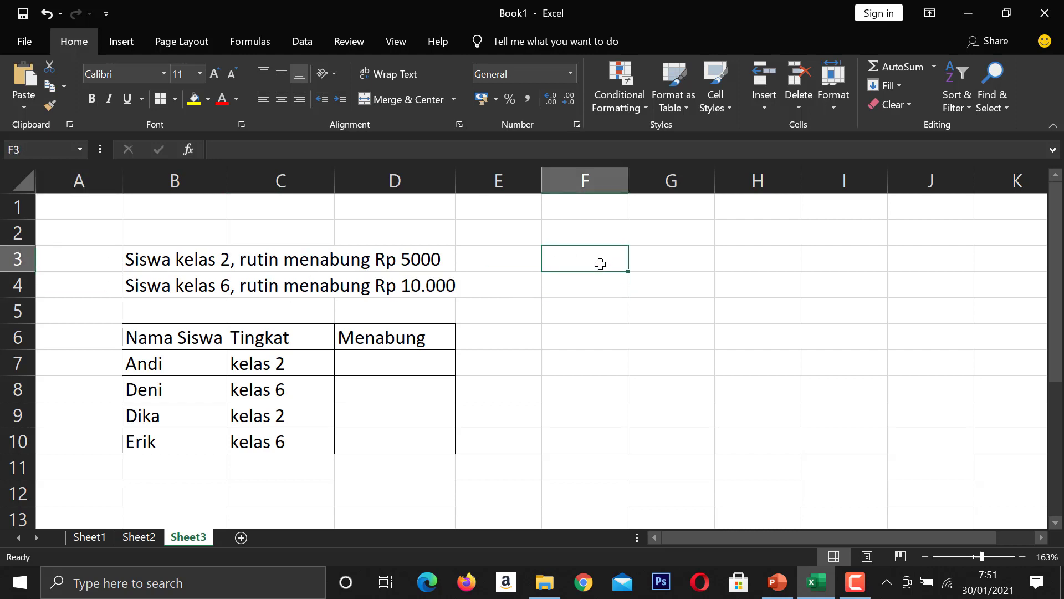
type("kel")
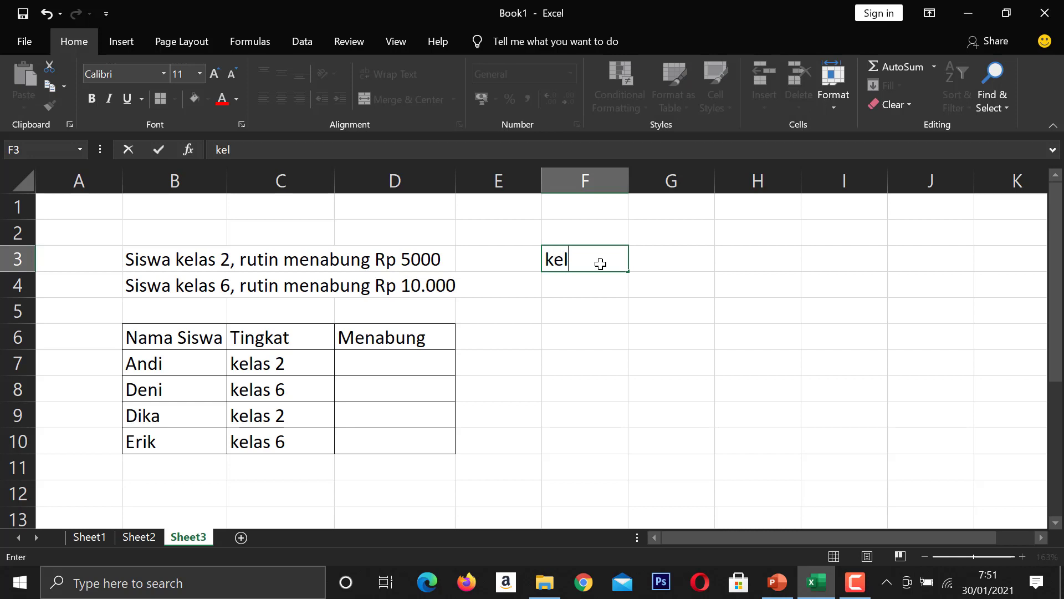
type("as 2")
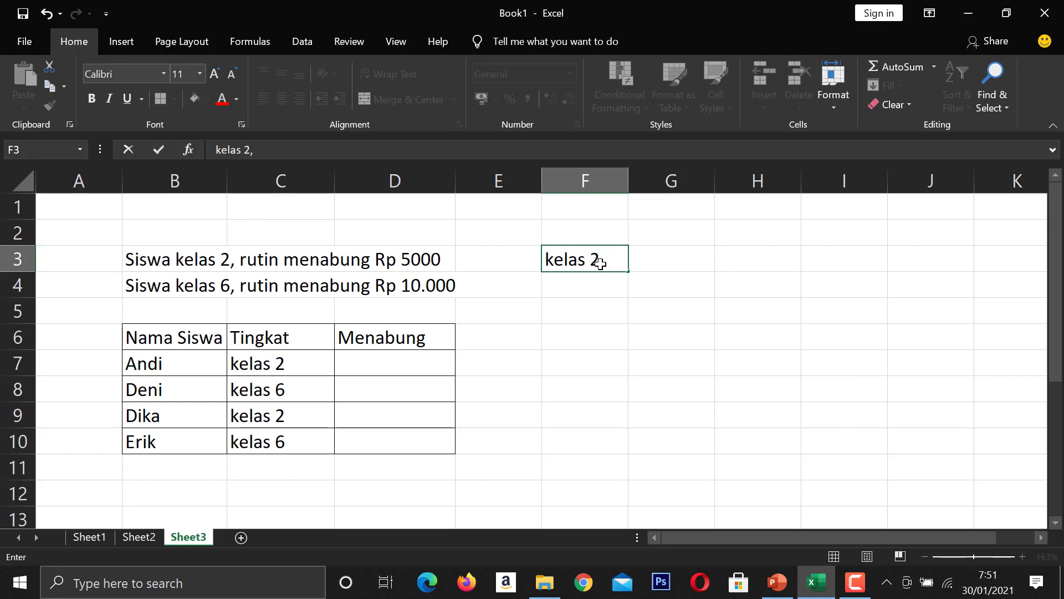
type(", 5000")
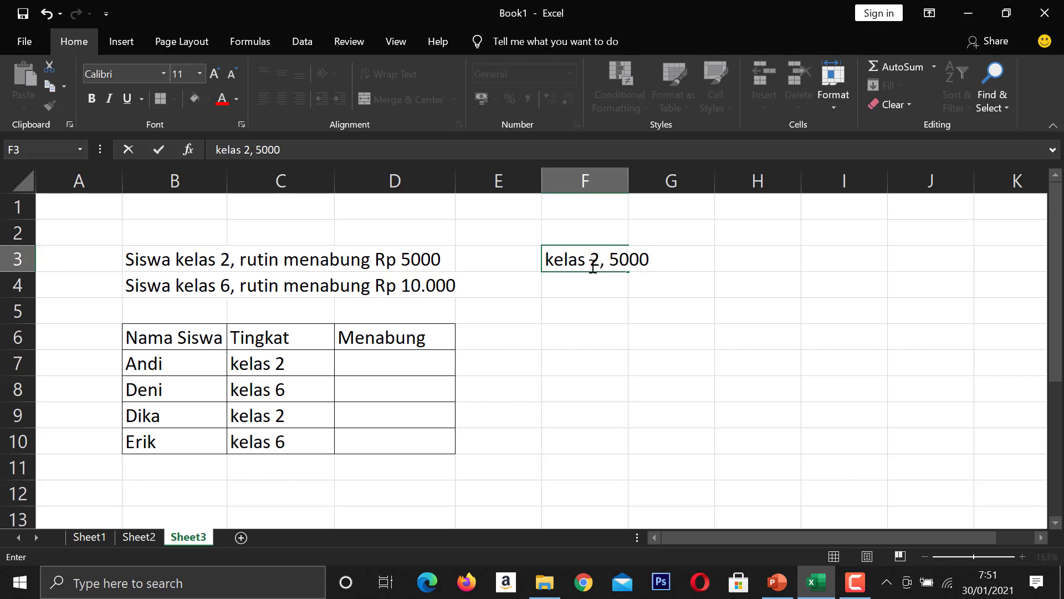
Step: Enter the note "kelas 6, 10000" in F4 beside the class 6 savings rule
left_click(588, 292)
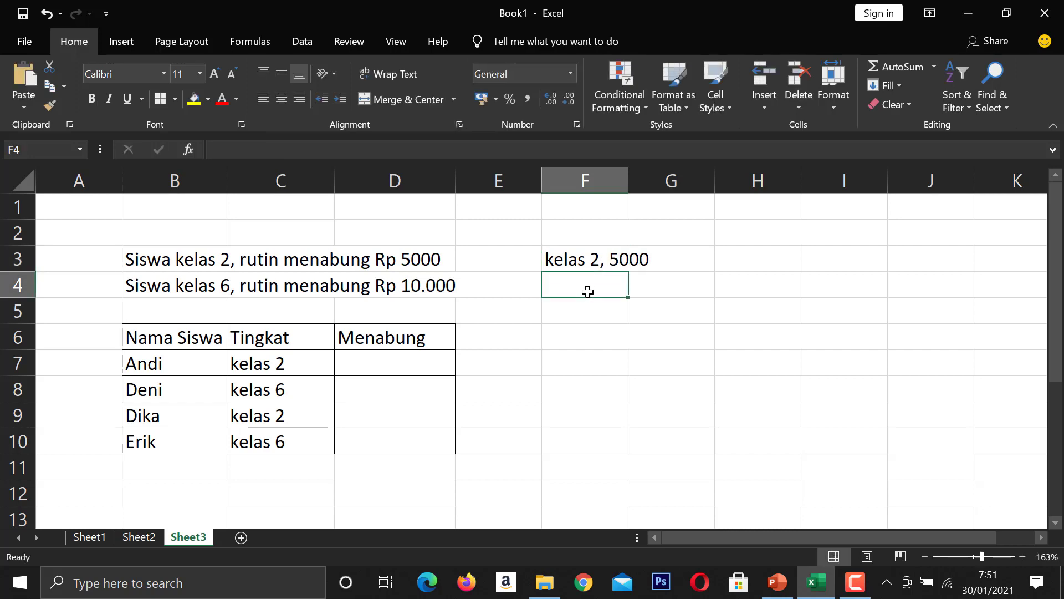
type("kelas")
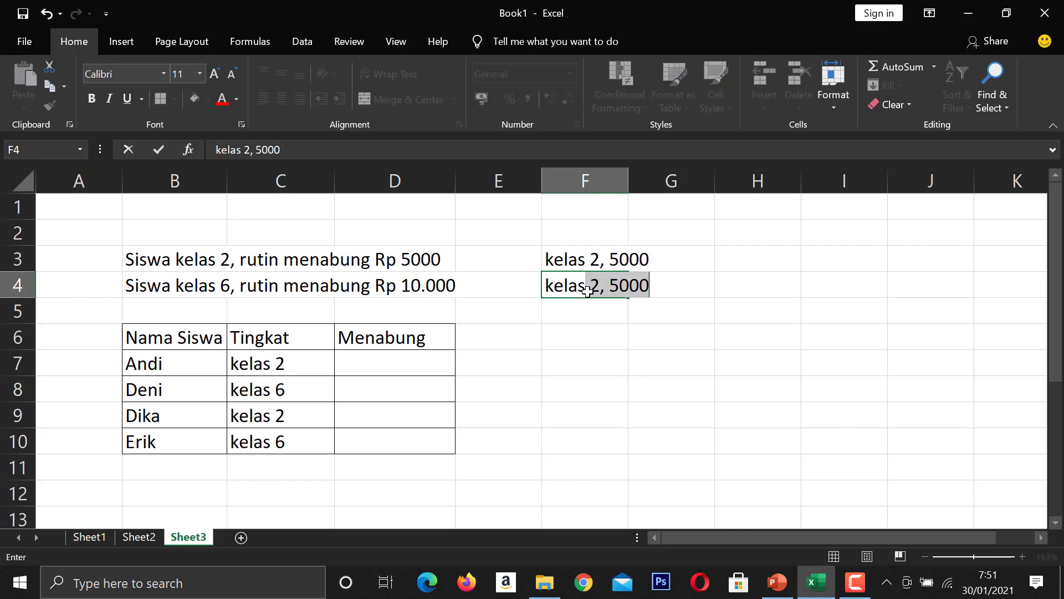
type(" 6")
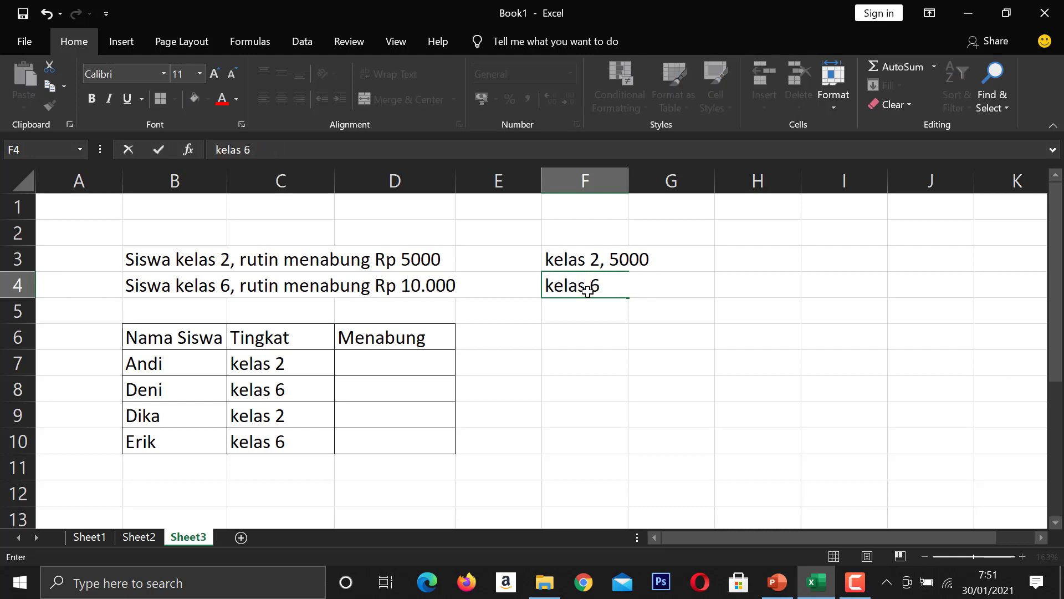
type(", 10000")
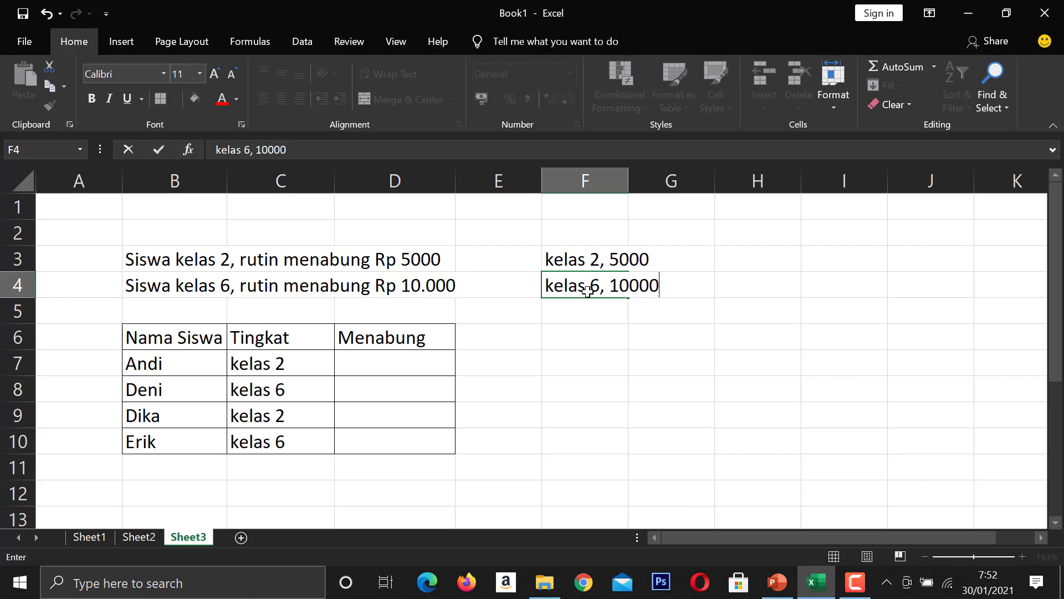
left_click(596, 338)
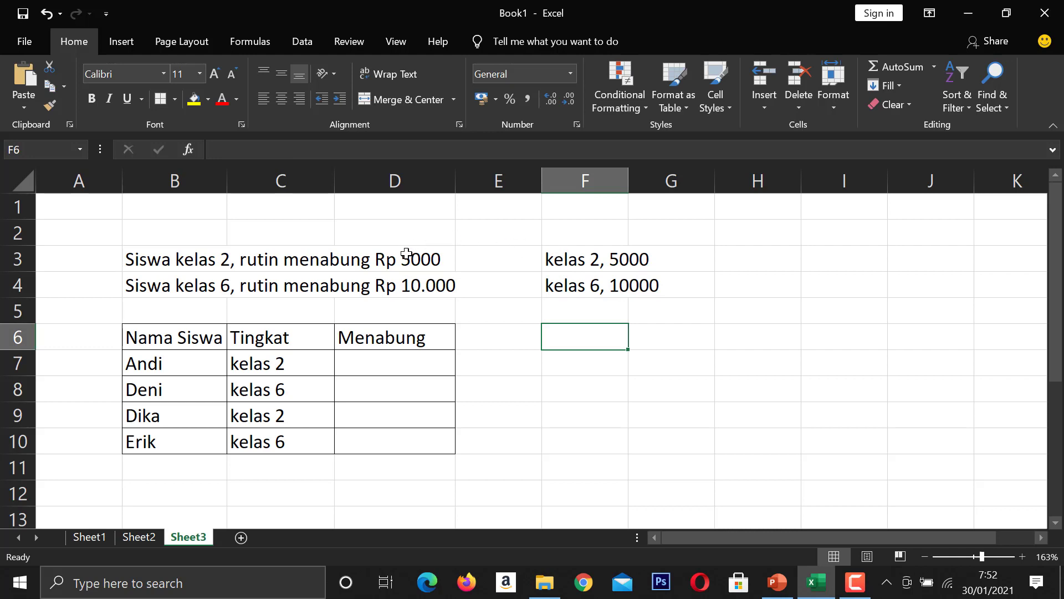
left_click(407, 255)
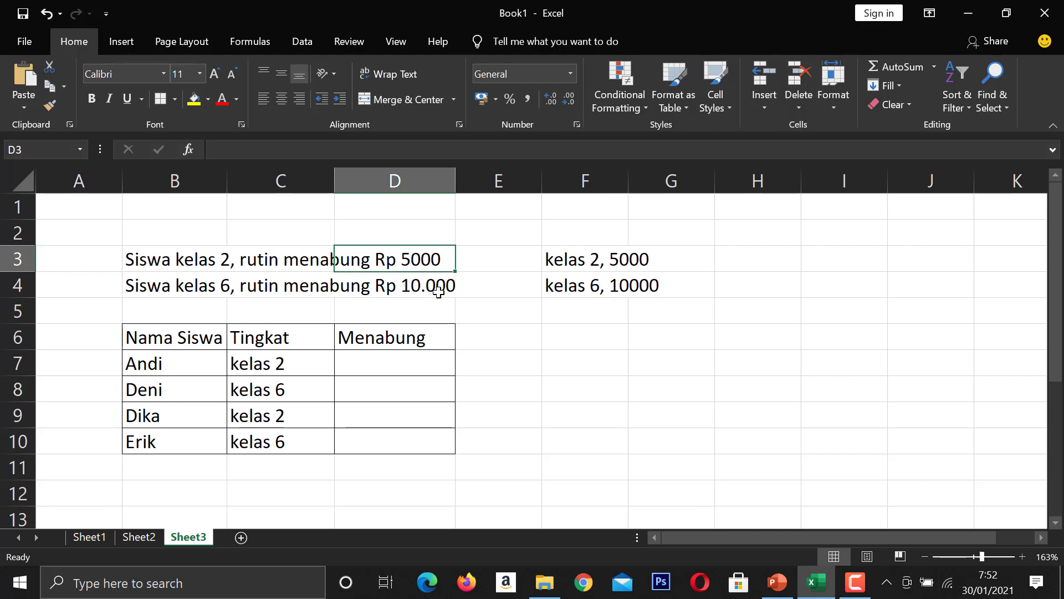
left_click(611, 258)
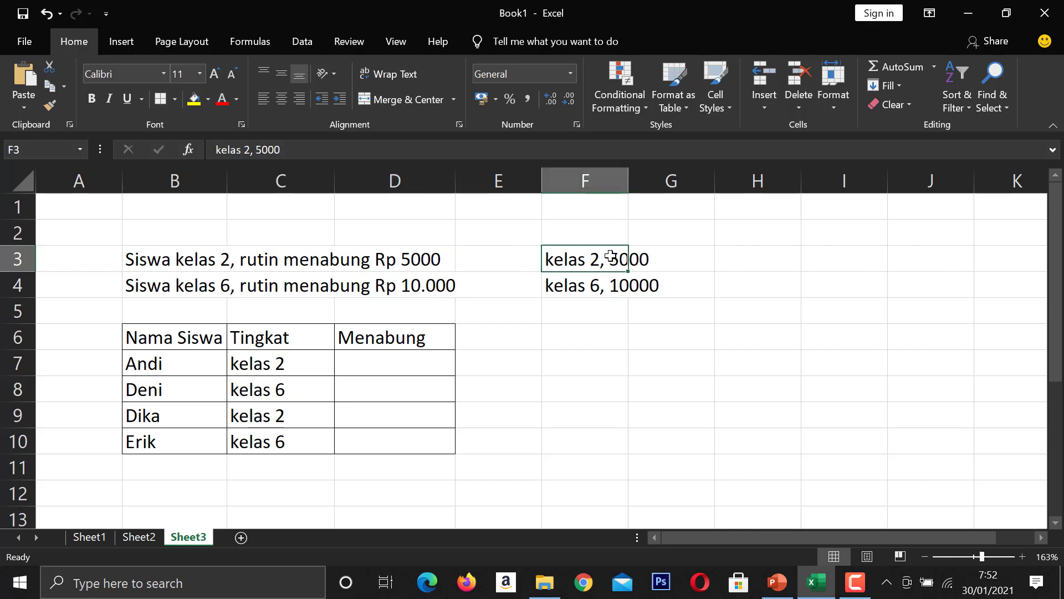
left_click(638, 284)
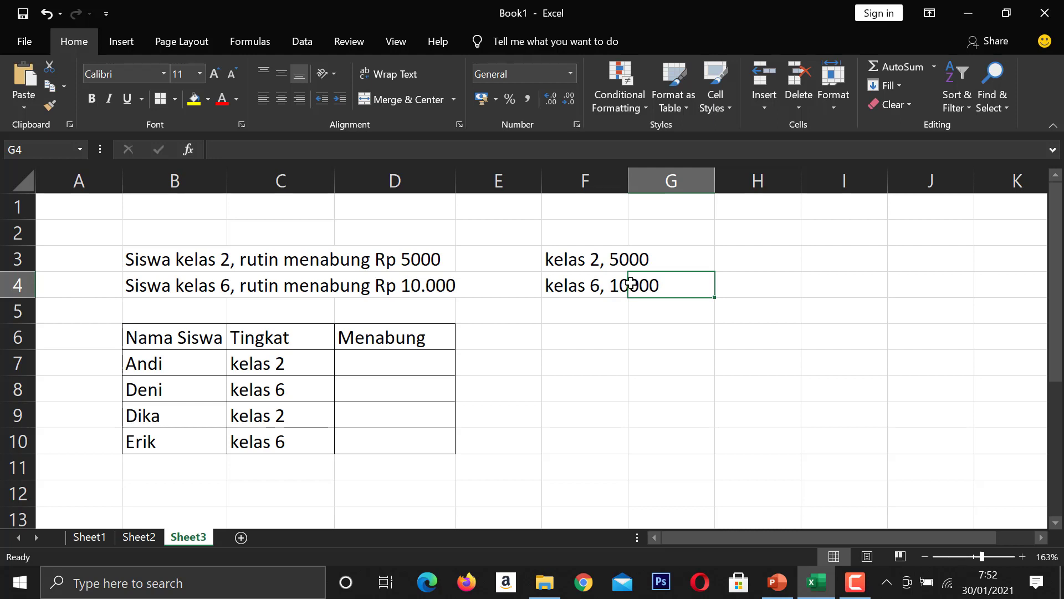
Step: Start an IF formula in D7 that tests whether the class level in C7 equals "kelas 2"
left_click(377, 363)
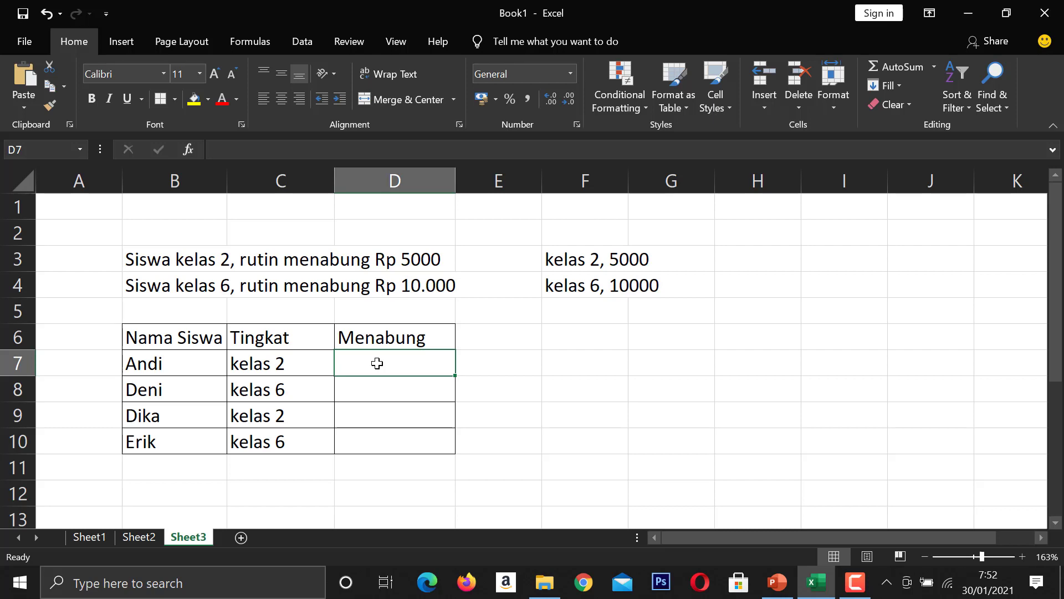
type("=")
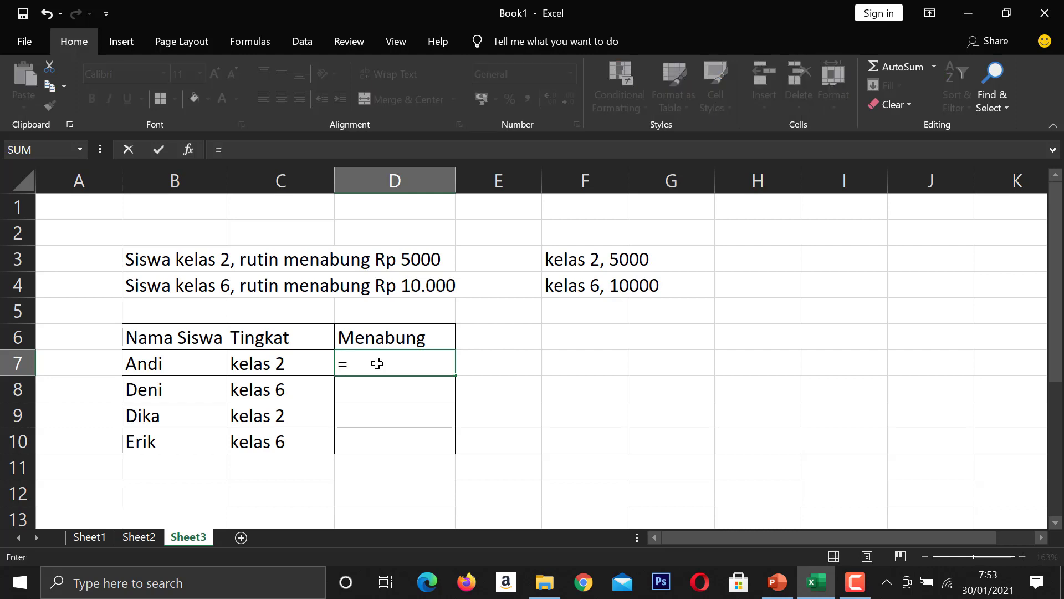
type("IF")
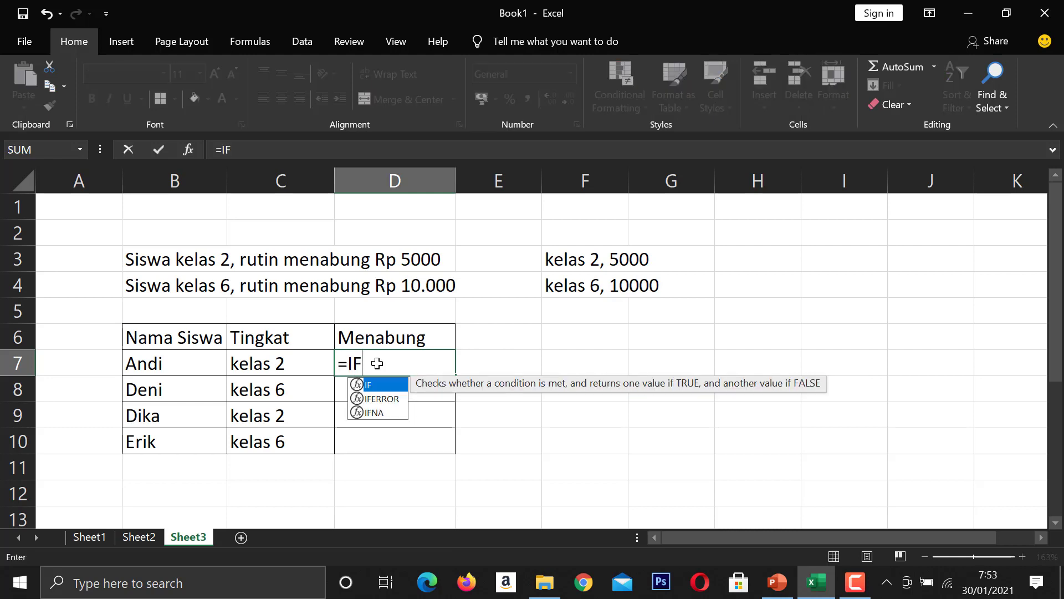
type("(")
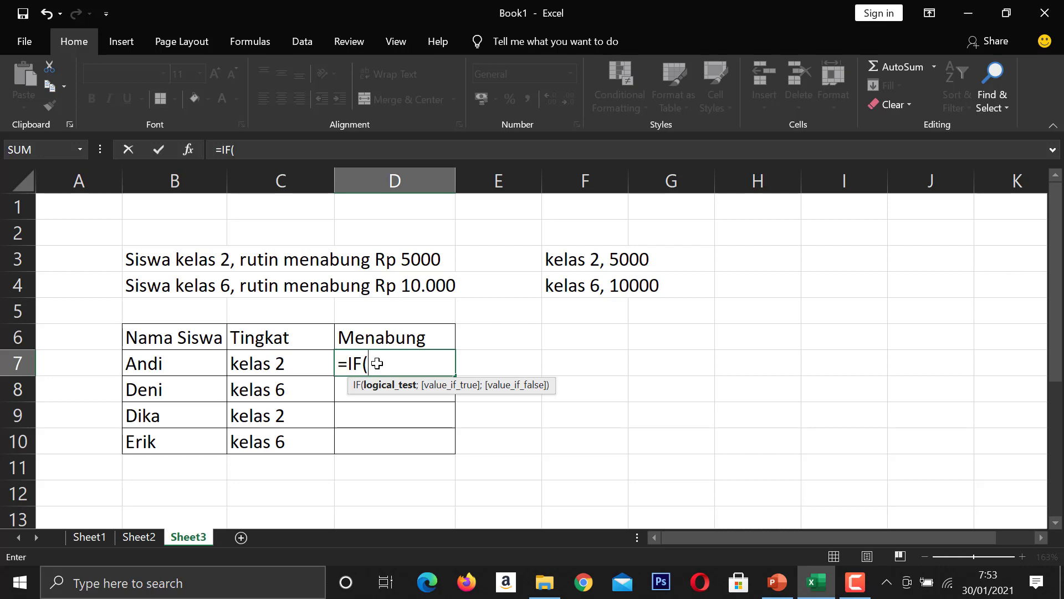
left_click(256, 364)
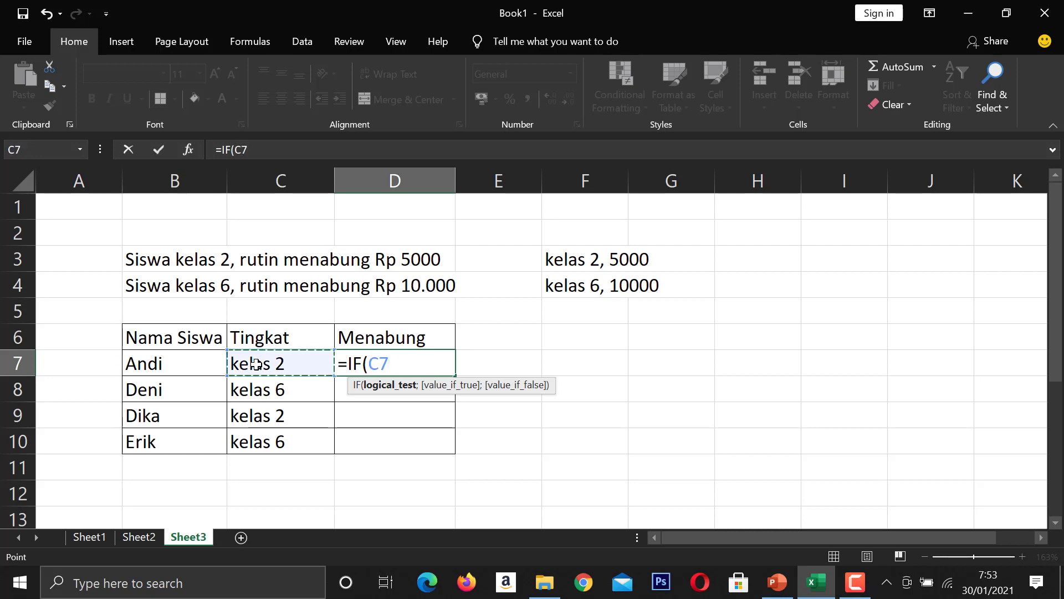
type("=")
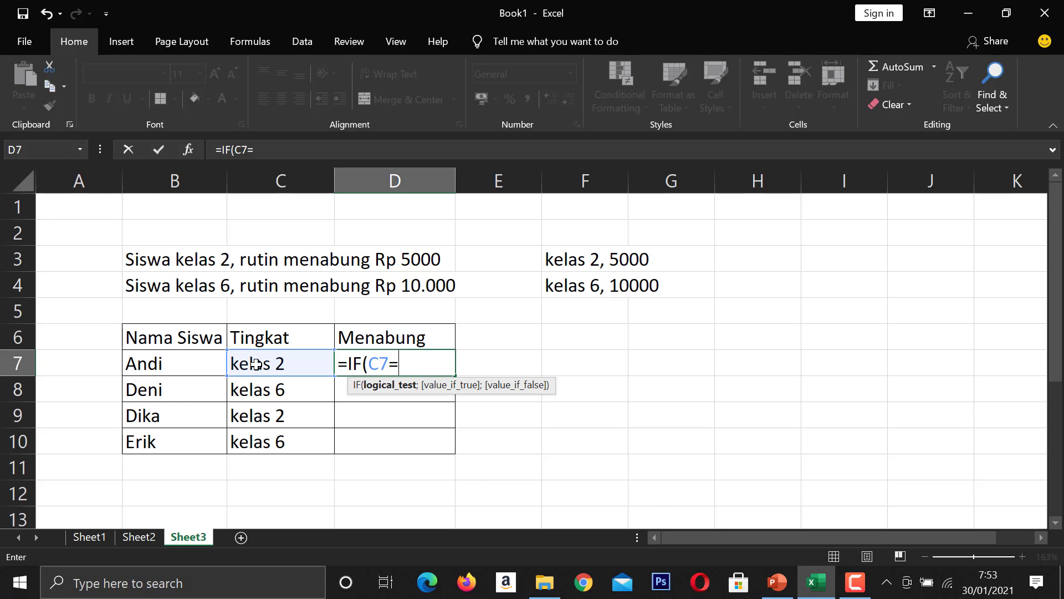
type("\"kelas 2")
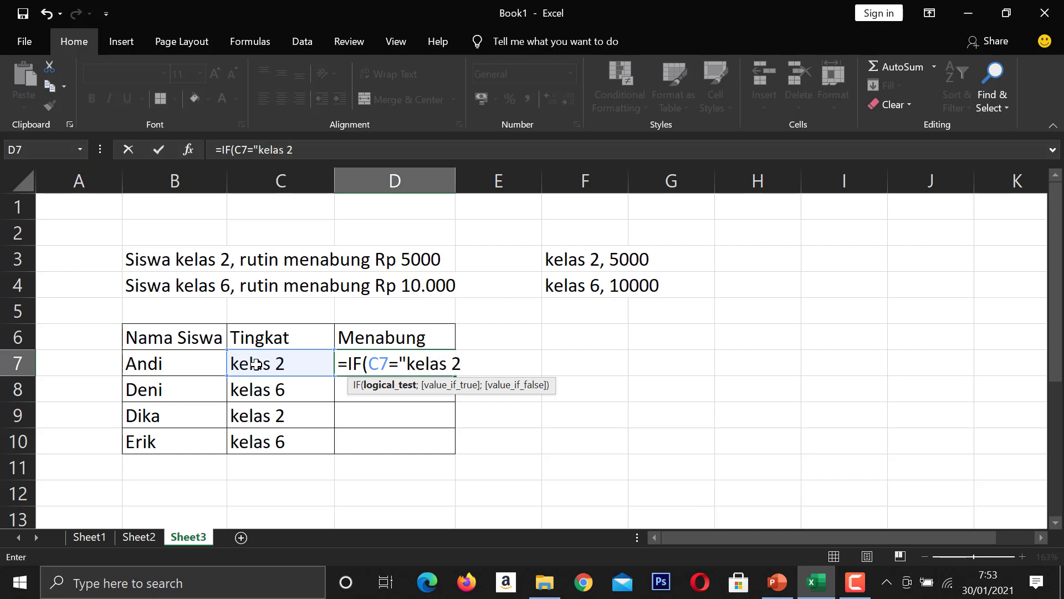
type("\";")
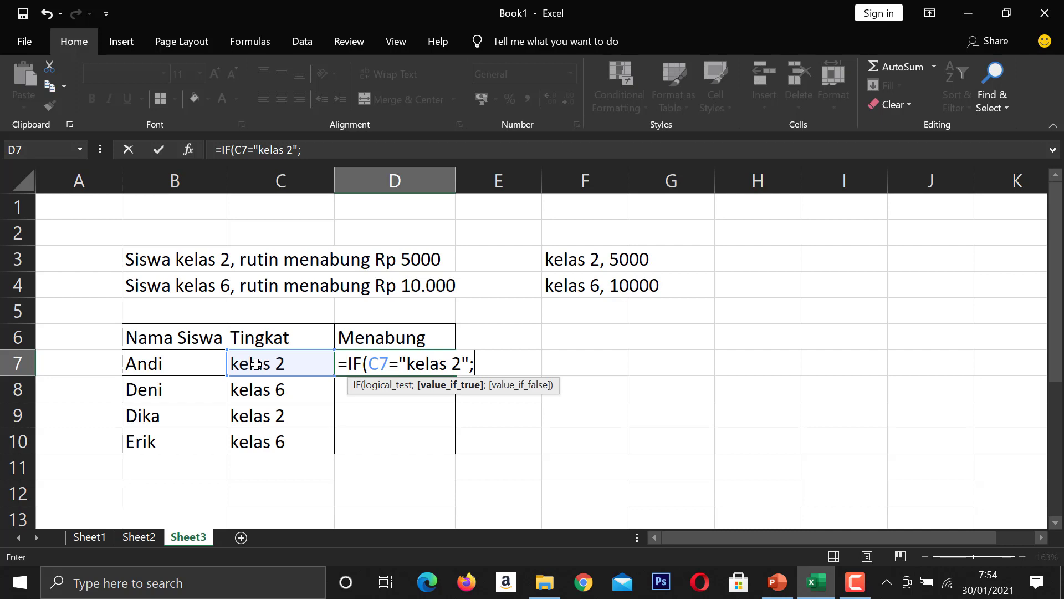
Step: Set the D7 formula's value-if-true to 5000 and its value-if-false to 10000, and complete the formula
type("5000")
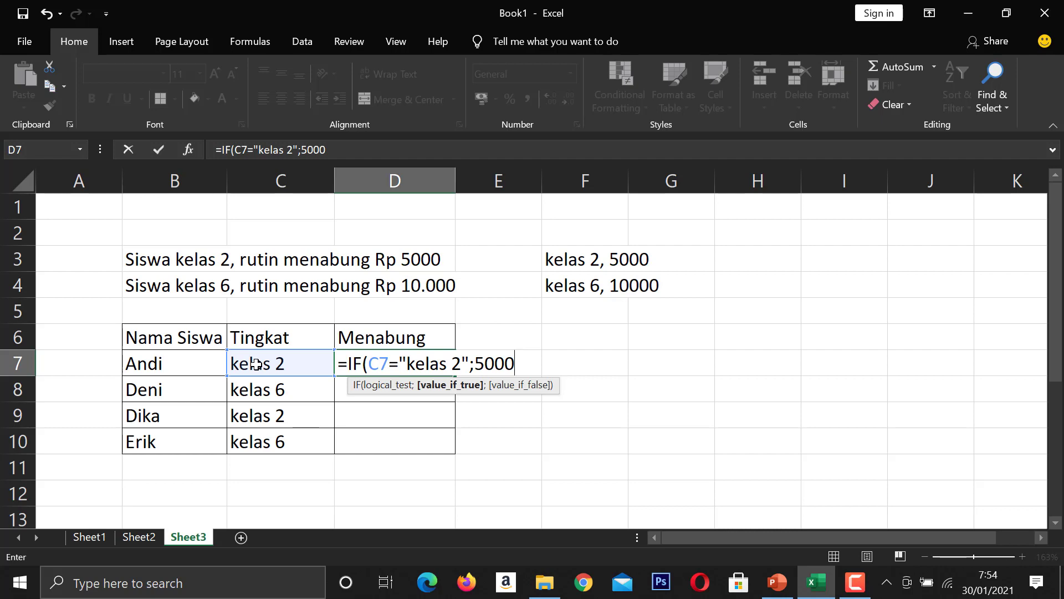
type(";")
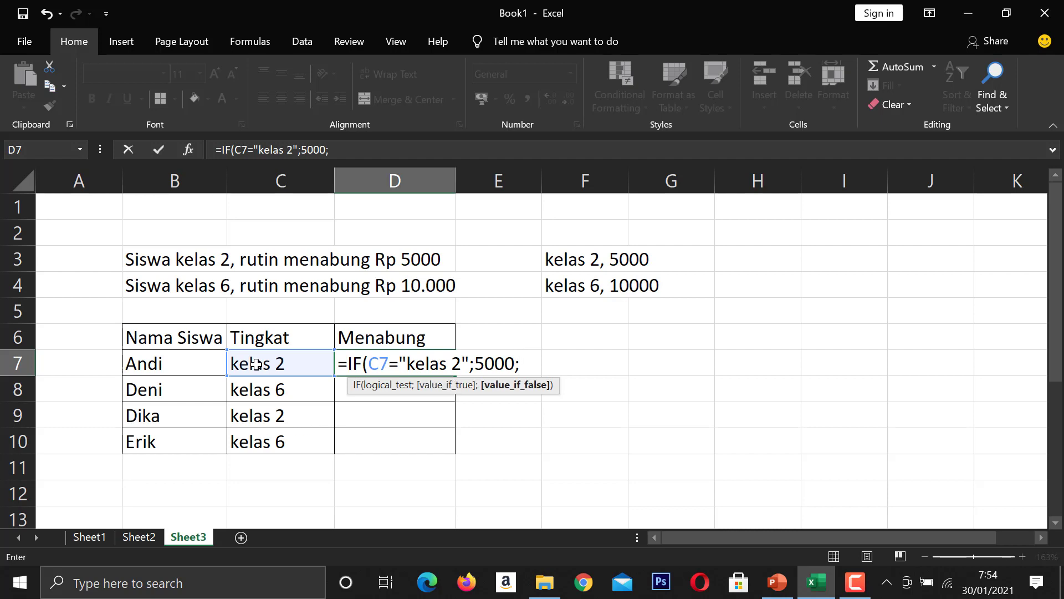
type("1000")
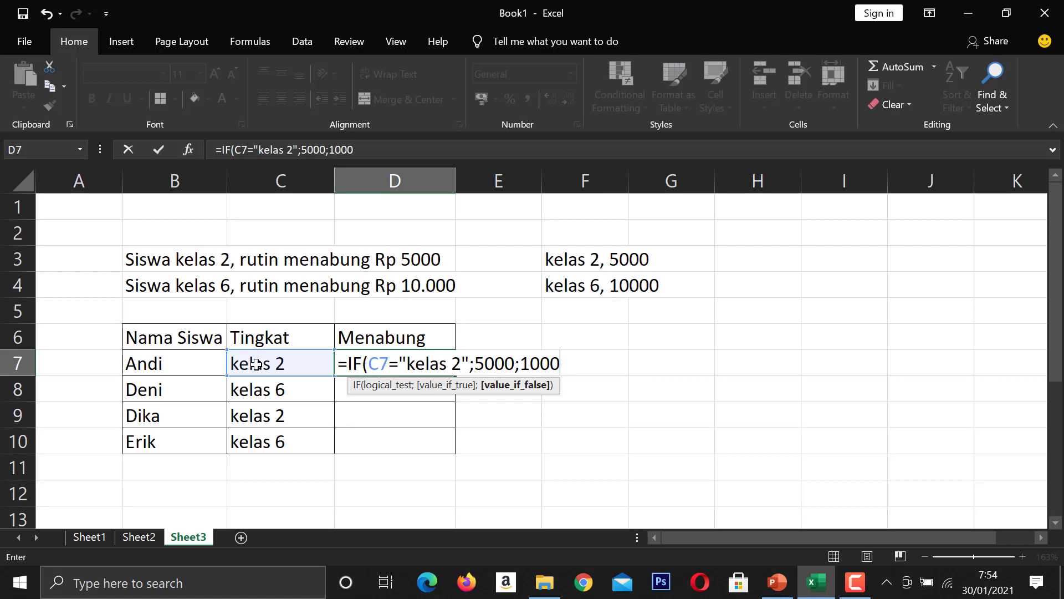
type("0)")
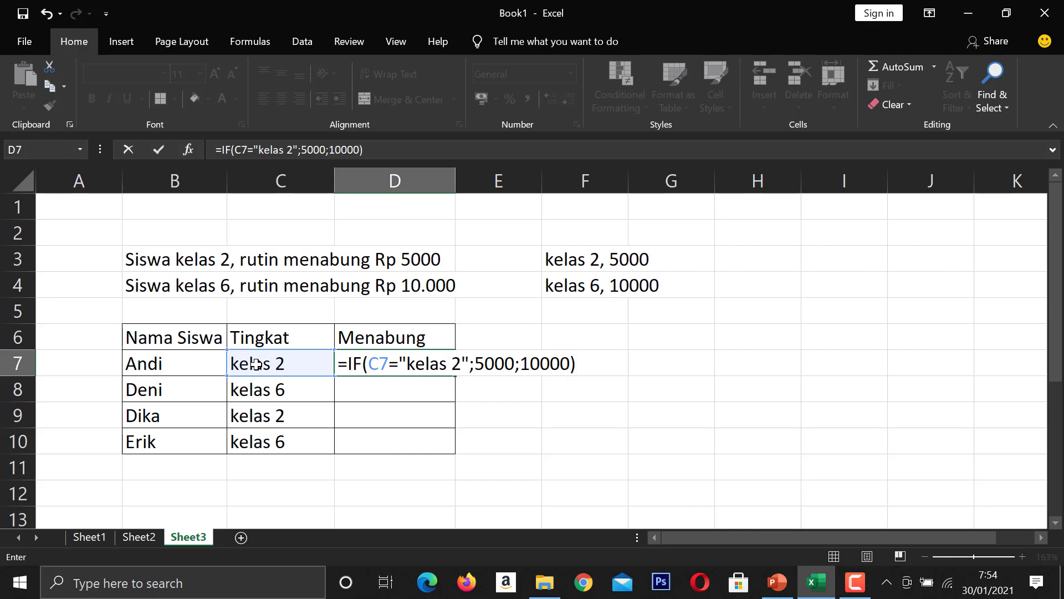
key("Return")
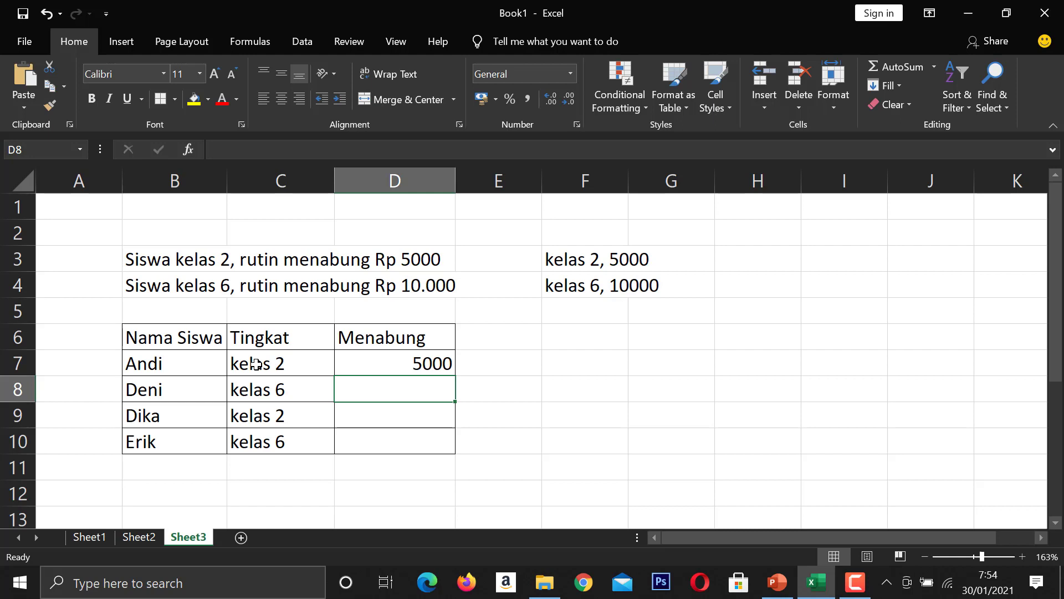
Step: Copy the IF formula from D7 down through D10 and format the savings amounts as Accounting
left_click(403, 361)
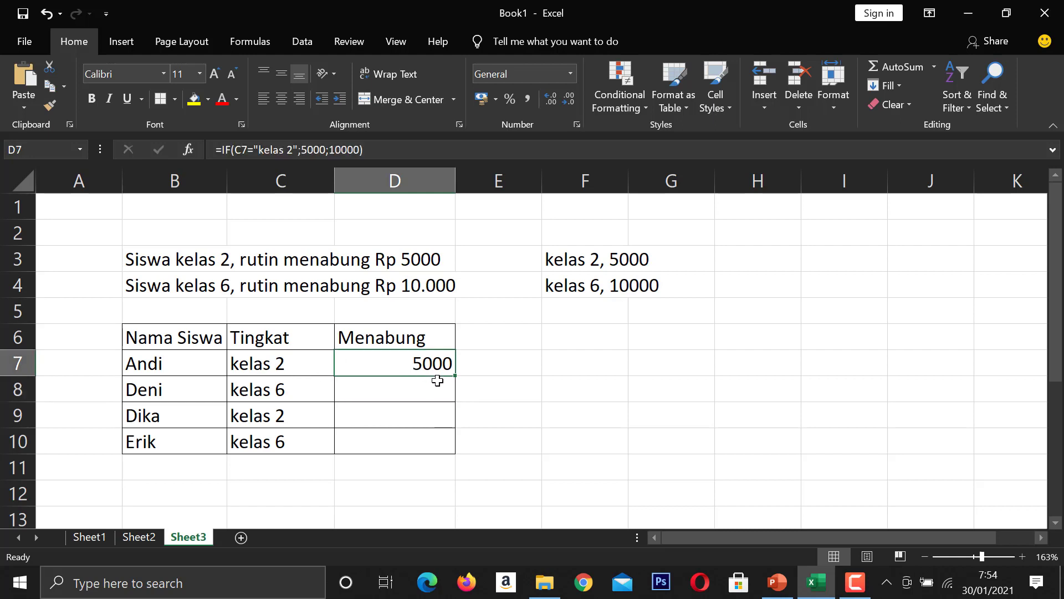
left_click_drag(456, 374, 458, 460)
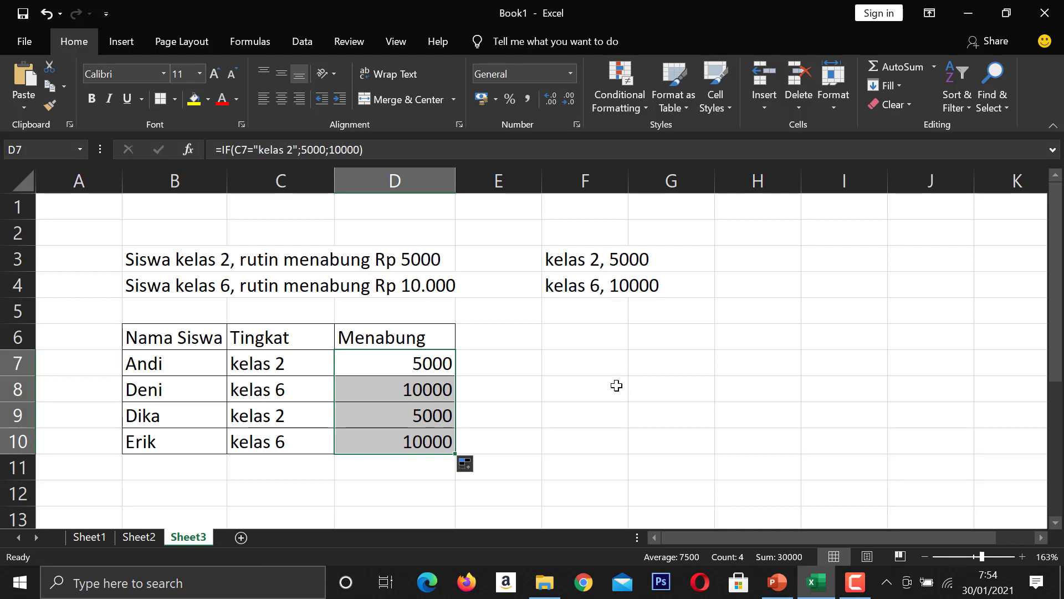
left_click(570, 72)
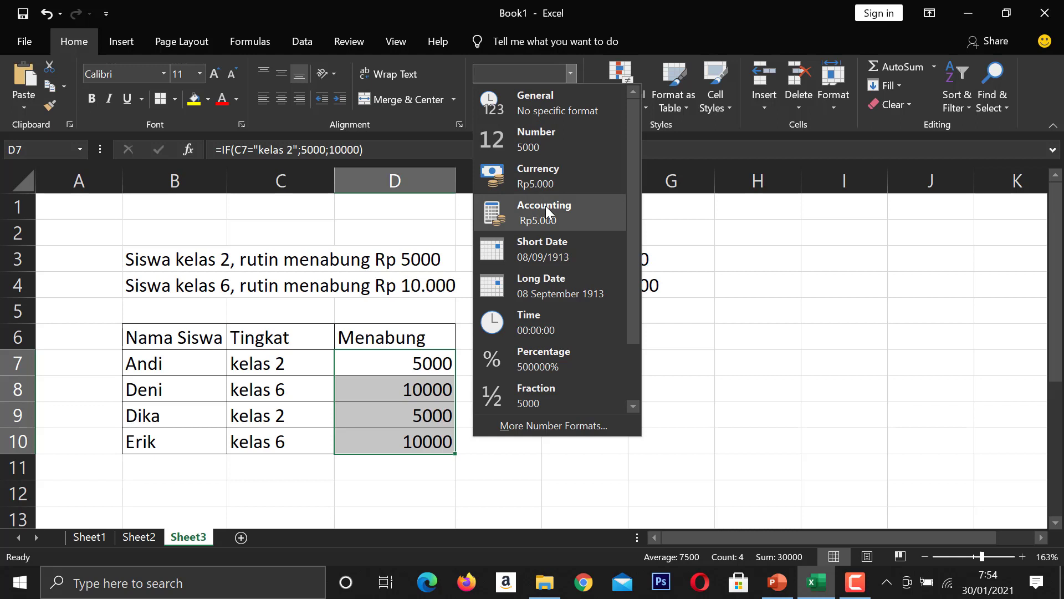
left_click(545, 205)
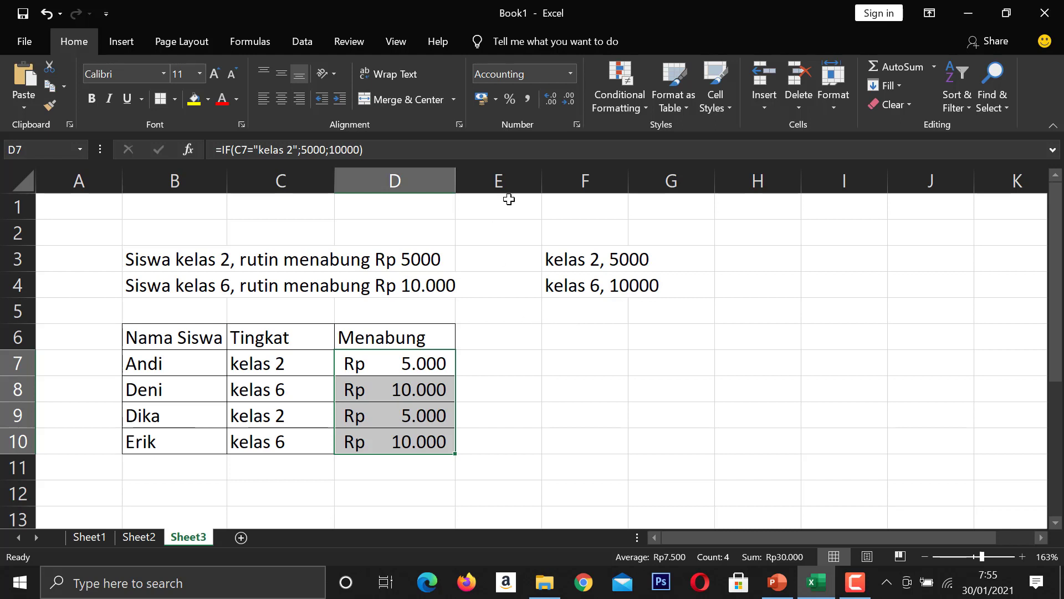
Step: Clear the savings formulas in D7:D10 and reset the cells' number format to General
key("Delete")
left_click(570, 74)
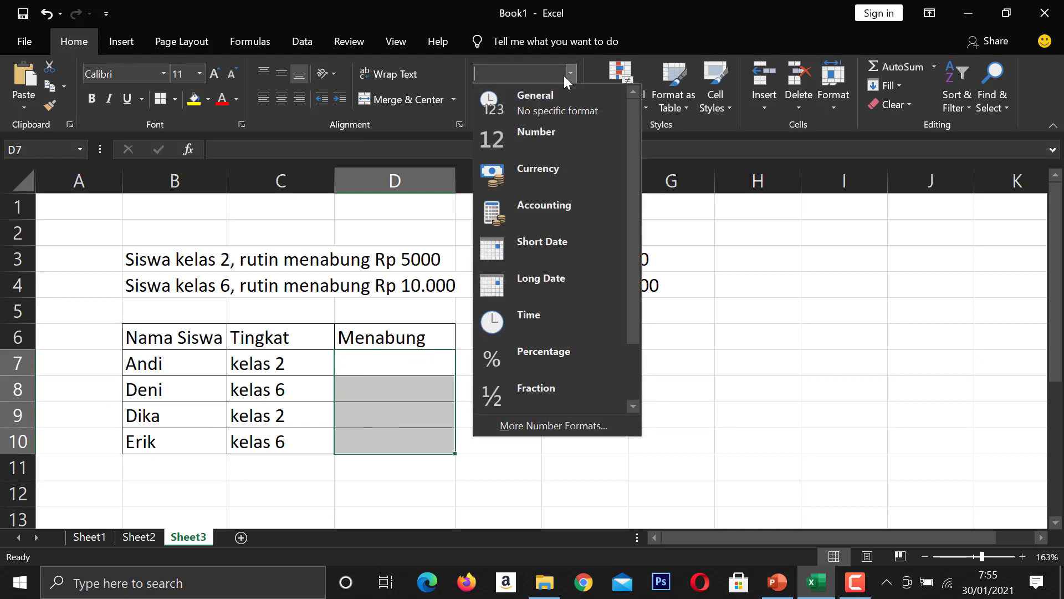
left_click(553, 103)
Step: Start an IF formula in D7 that tests whether the class level in C7 equals "kelas 6"
left_click(385, 361)
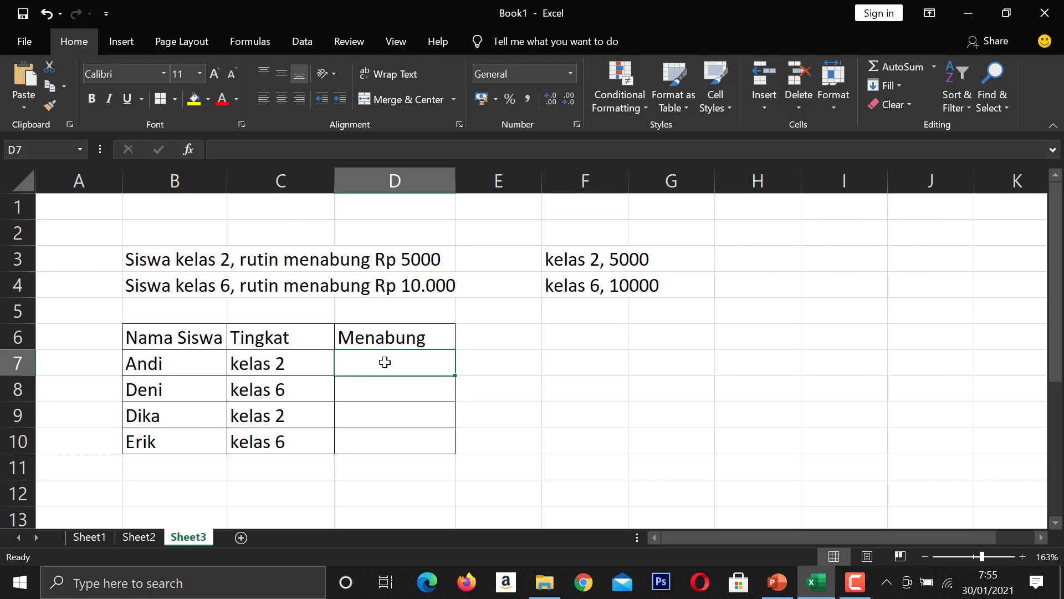
type("=if")
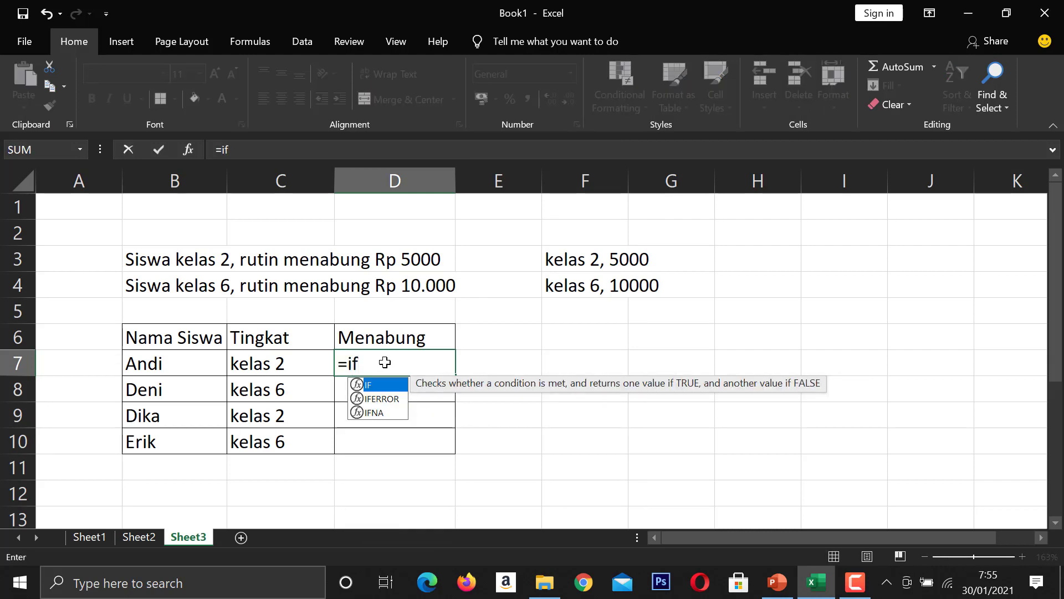
key("BackSpace")
key("BackSpace")
type("IF(")
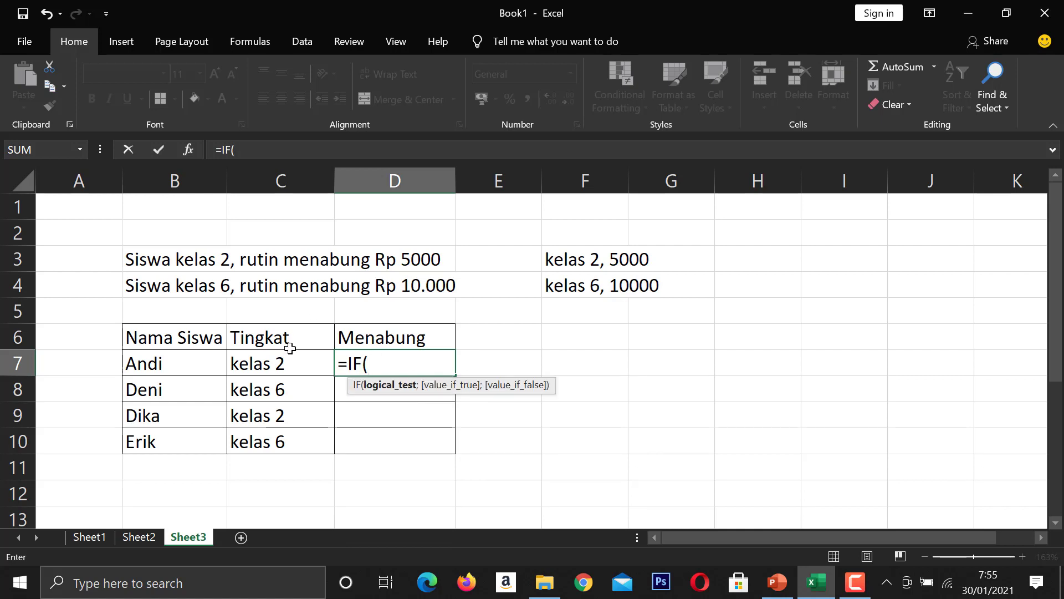
left_click(294, 364)
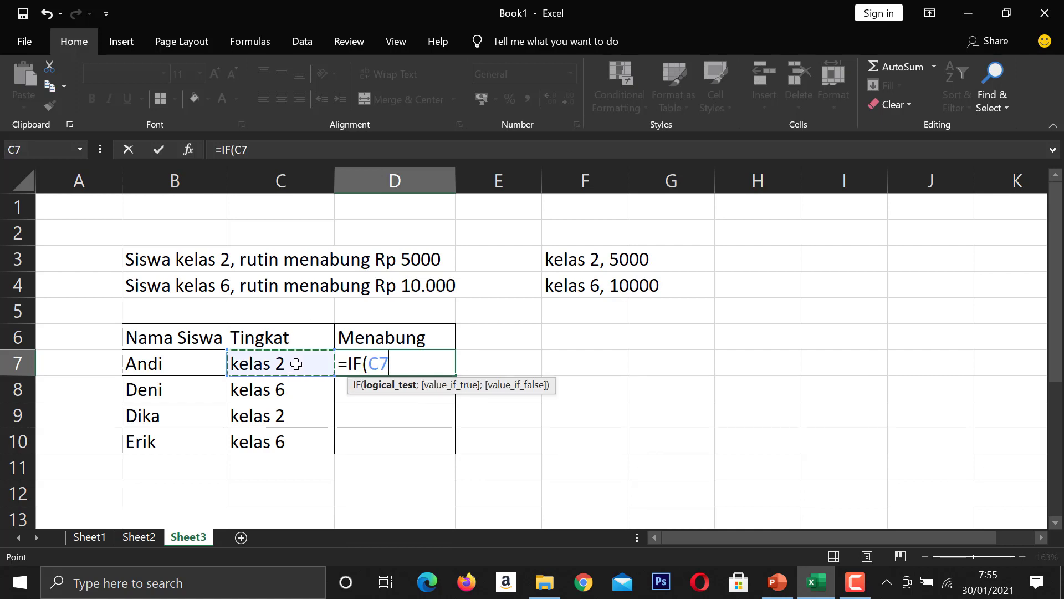
type("=\"")
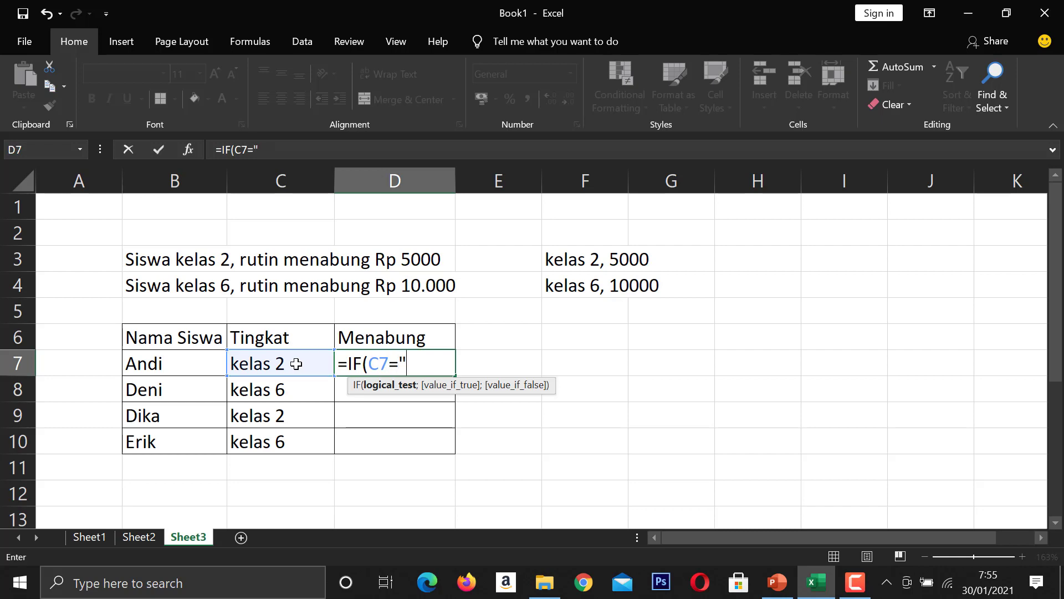
type("kelas 6\"")
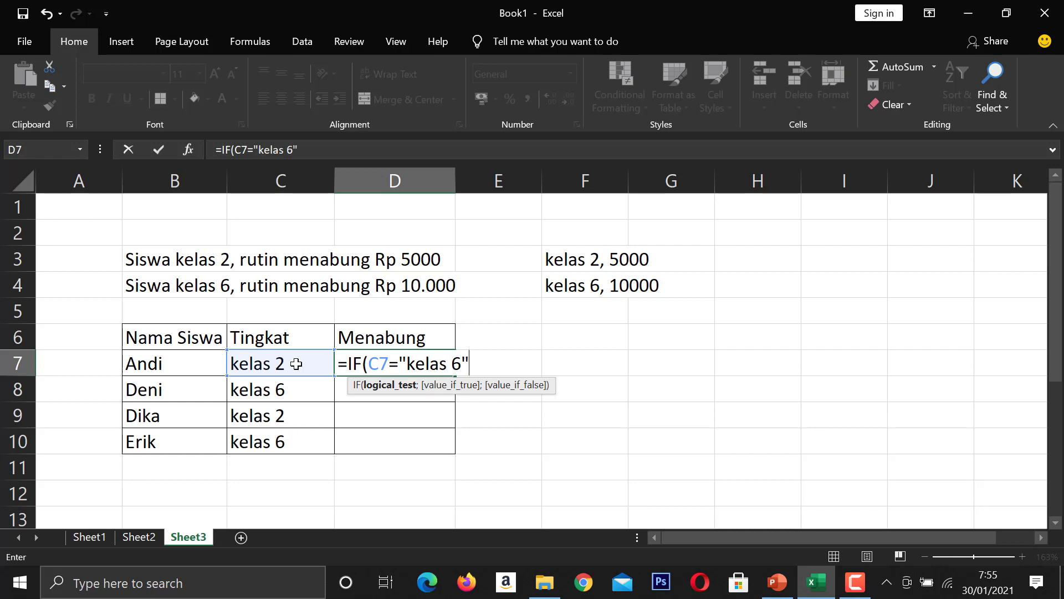
type(";")
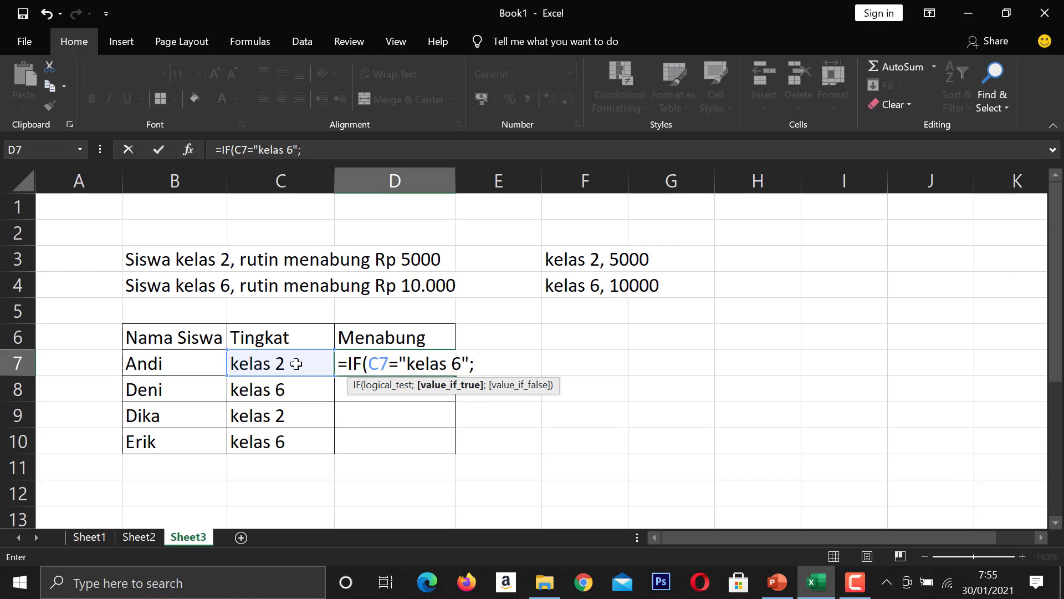
Step: Set the D7 formula's value-if-true to 10000 and its value-if-false to 5000, and complete the formula
type("10000")
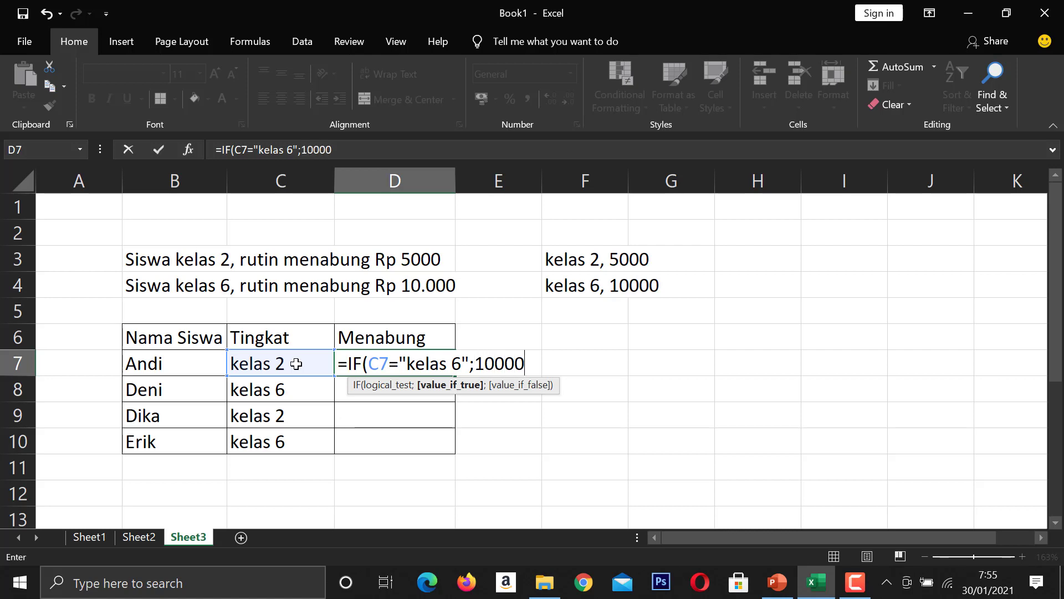
type(";")
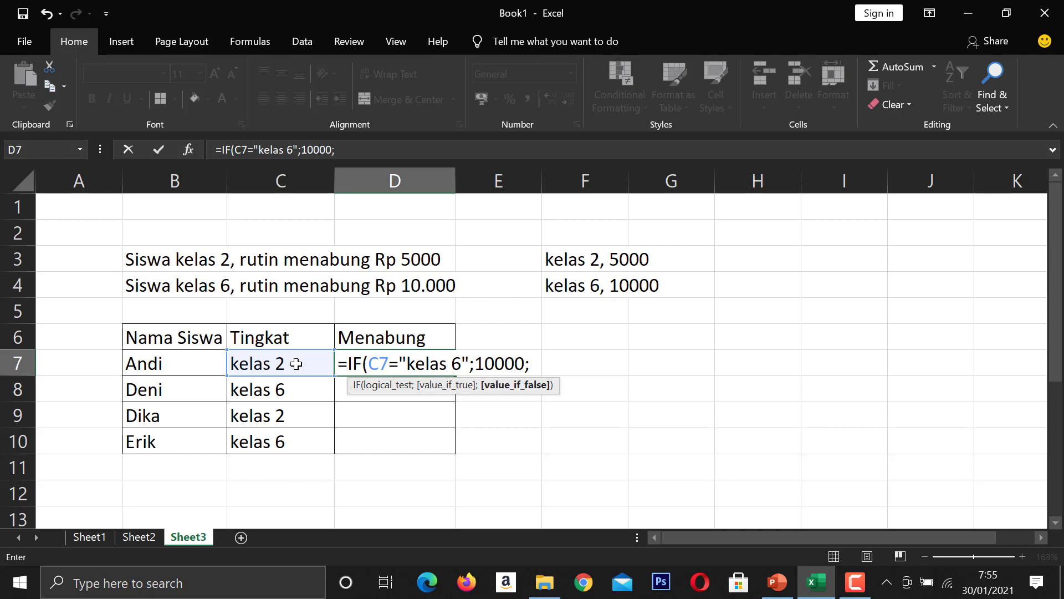
type("5000)")
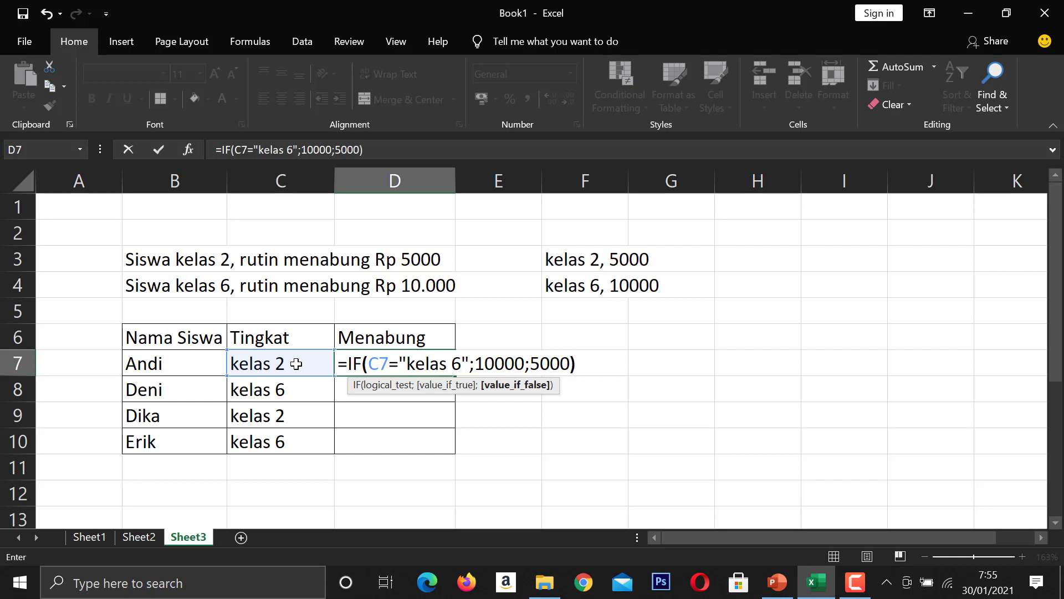
key("Return")
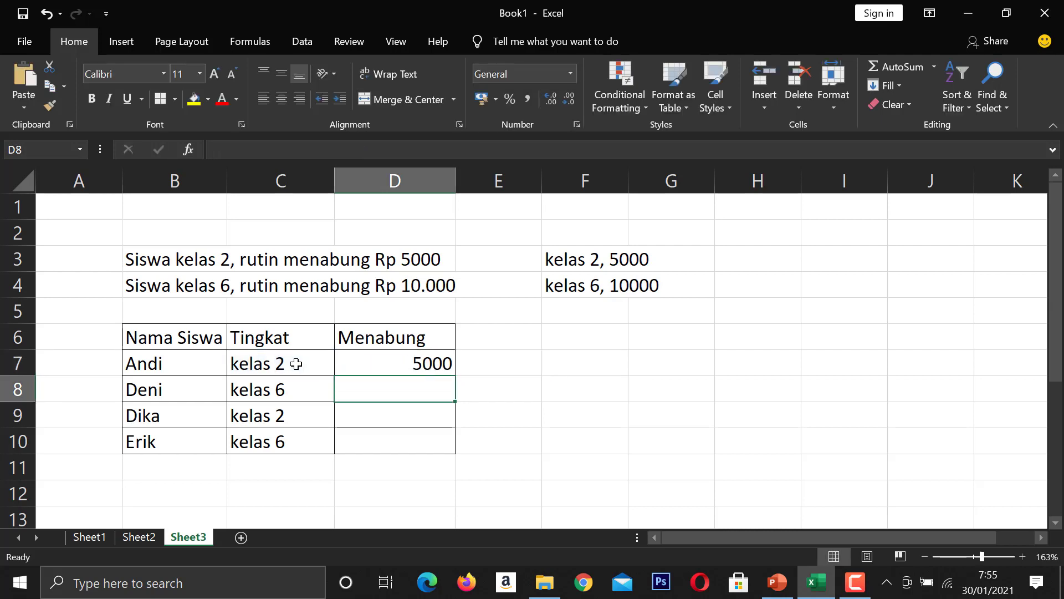
Step: Copy the "kelas 6" IF formula from D7 down through D10 and apply the Accounting number format to the range
left_click(363, 364)
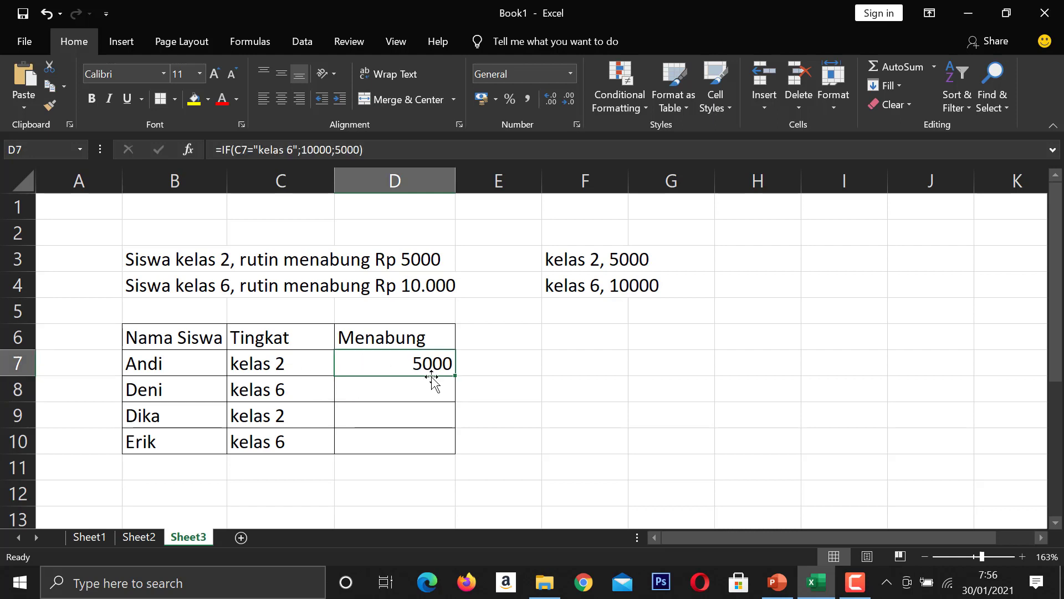
left_click_drag(455, 376, 452, 452)
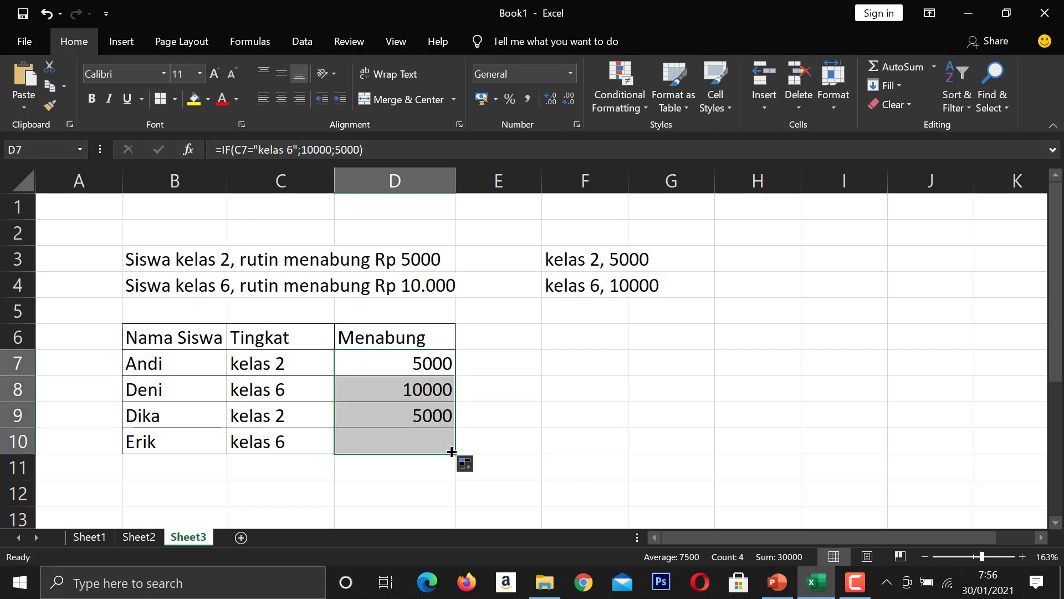
left_click(571, 74)
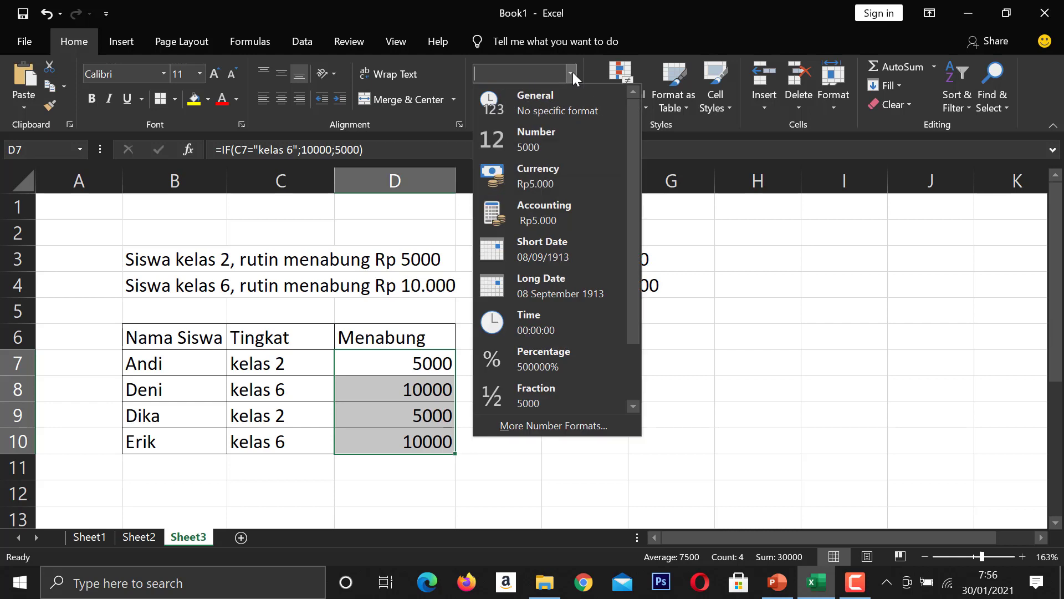
left_click(557, 212)
left_click(605, 420)
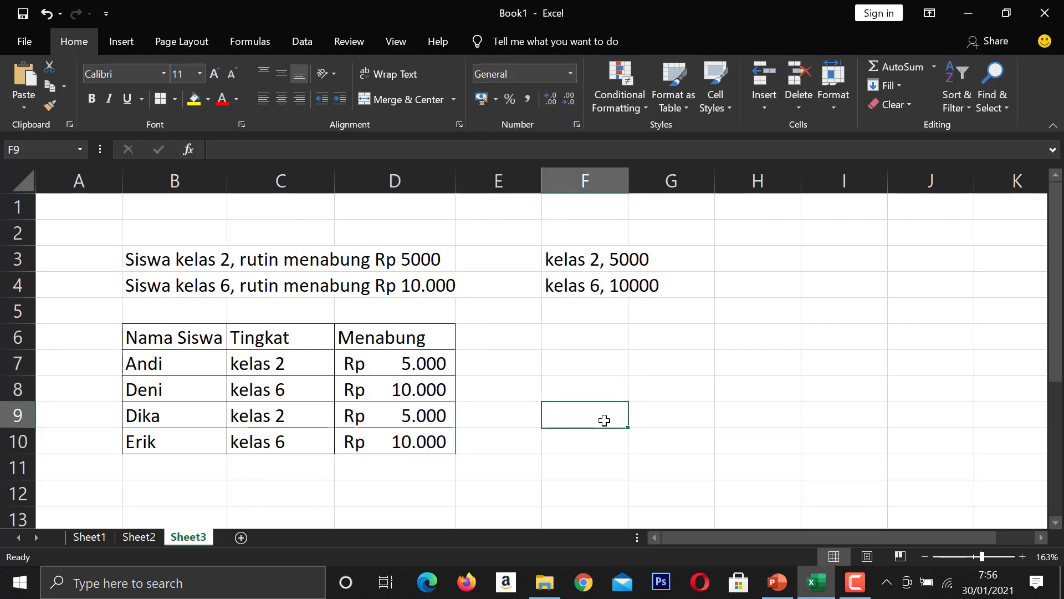